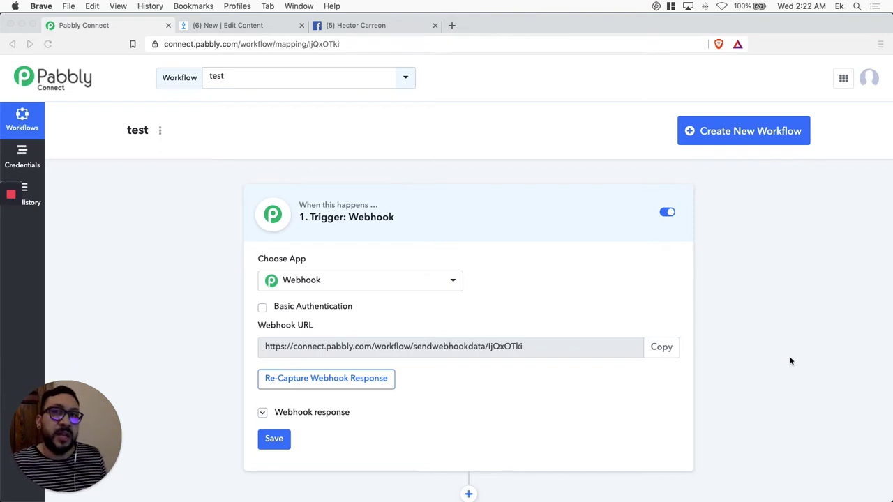
- Create a new workflow named "Manychat to Slack"
{"action": "left_click", "coordinate": [177, 222]}
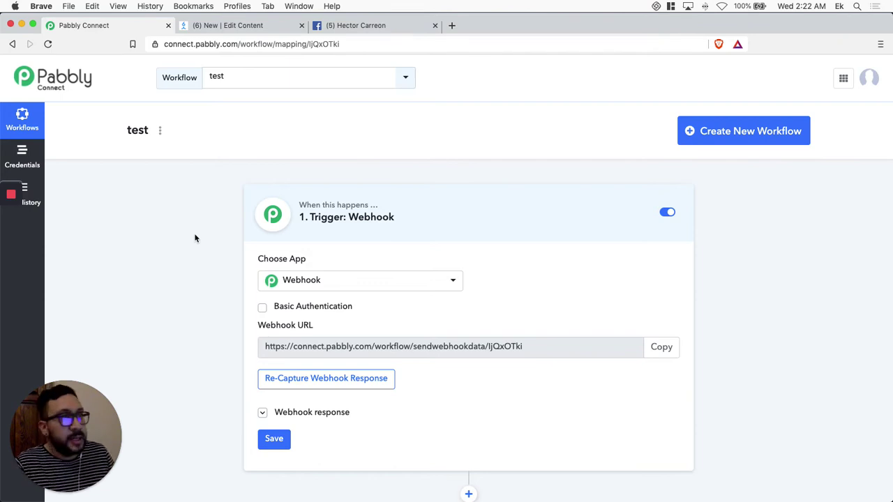
{"action": "left_click", "coordinate": [769, 134]}
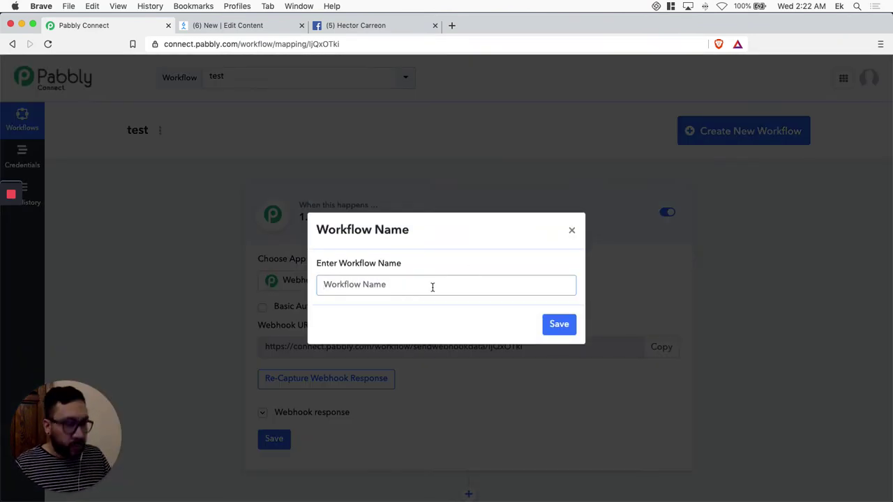
{"action": "type", "text": "Manychat"}
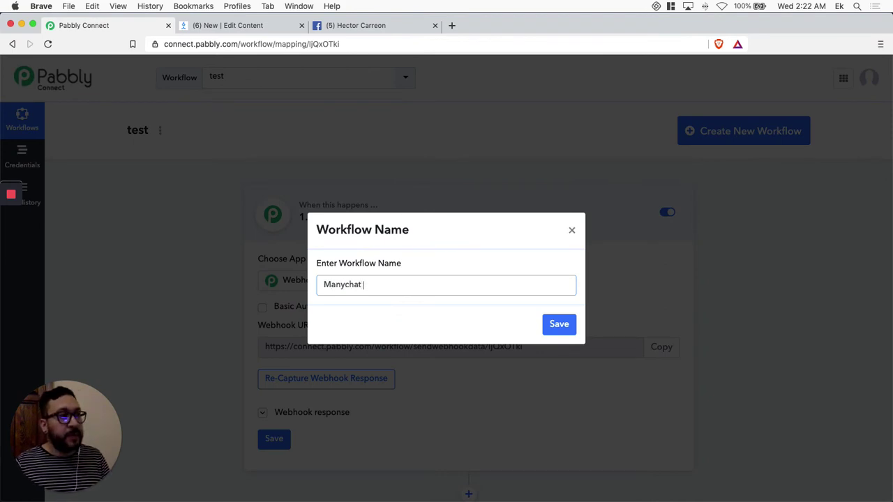
{"action": "type", "text": " to Slack"}
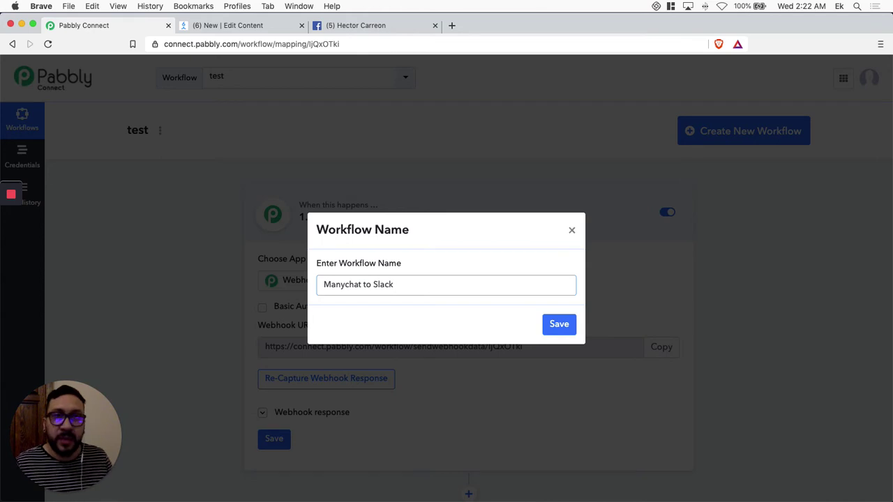
{"action": "left_click", "coordinate": [559, 325]}
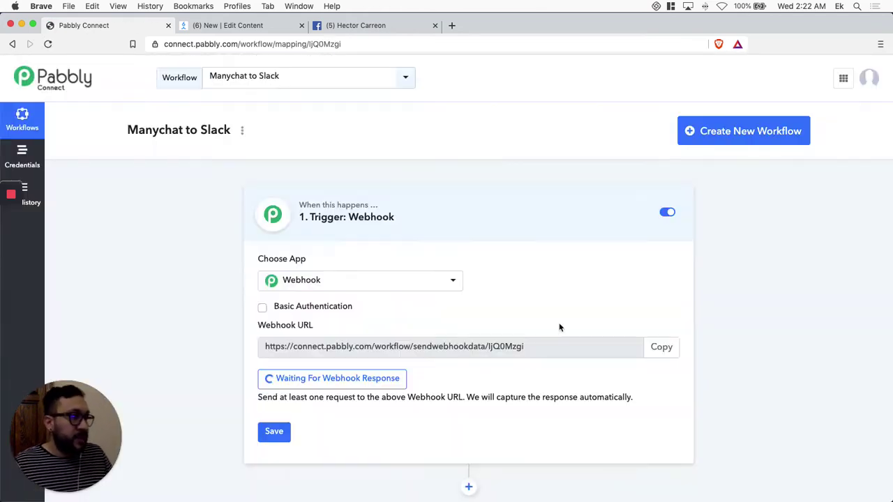
- Set the workflow's trigger app to ManyChat
{"action": "left_click", "coordinate": [452, 281]}
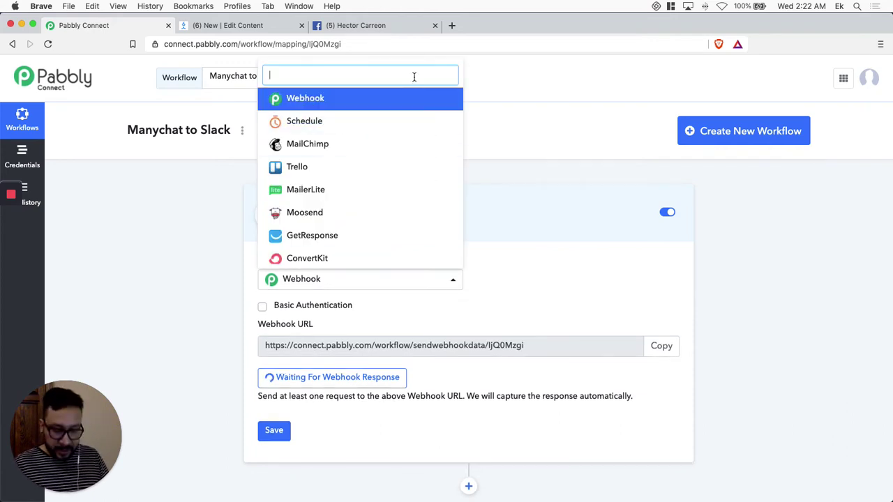
{"action": "type", "text": "man"}
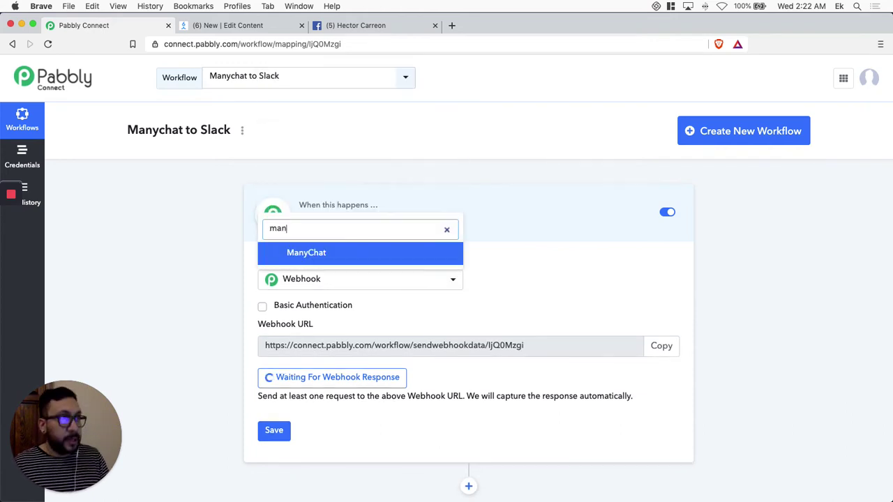
{"action": "left_click", "coordinate": [321, 257]}
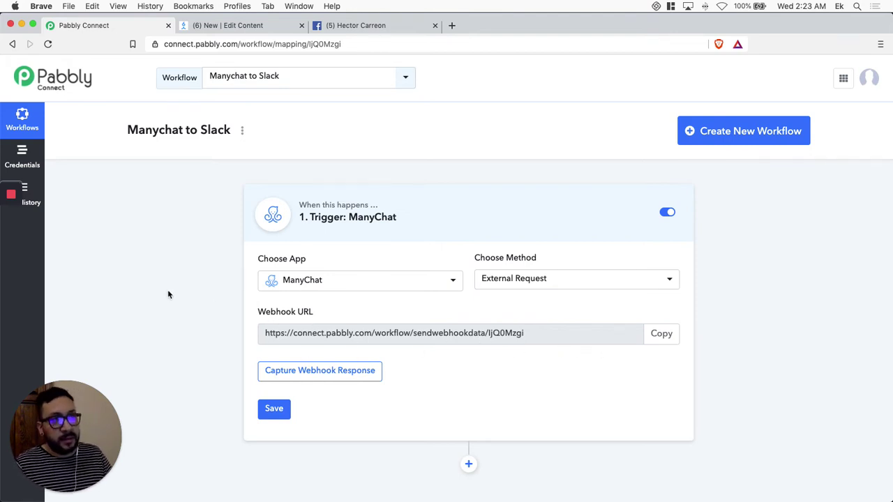
- Switch to the ManyChat flow and examine the email question's text, reply type, retry message and skip button settings
{"action": "left_click", "coordinate": [225, 26]}
{"action": "left_click_drag", "start_coordinate": [419, 419], "coordinate": [365, 430]}
{"action": "scroll", "coordinate": [359, 418], "scroll_direction": "up", "scroll_amount": 2}
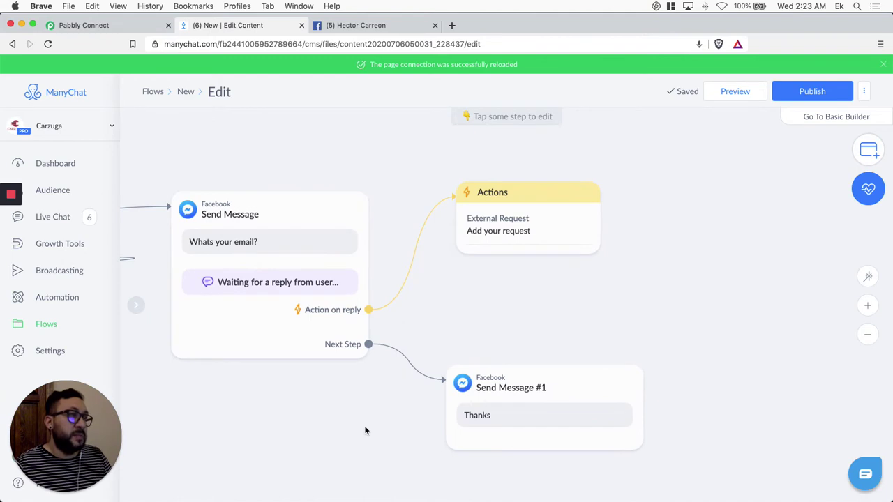
{"action": "scroll", "coordinate": [365, 430], "scroll_direction": "up", "scroll_amount": 1}
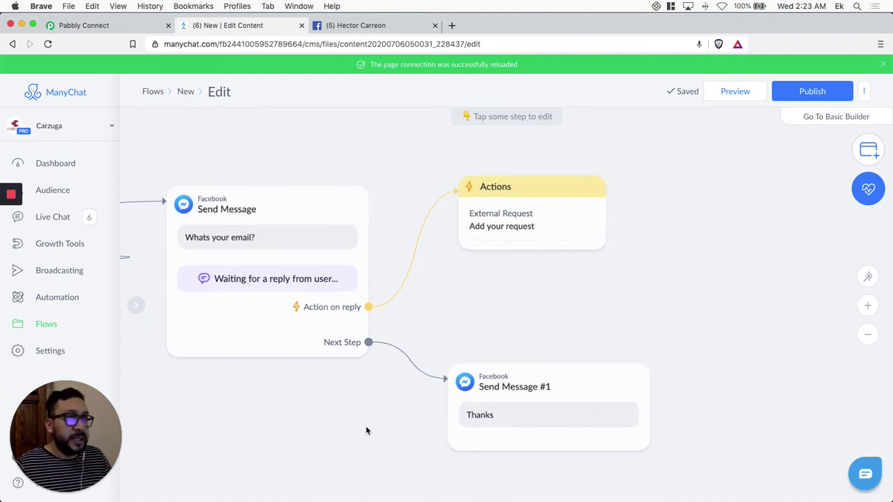
{"action": "left_click", "coordinate": [297, 251]}
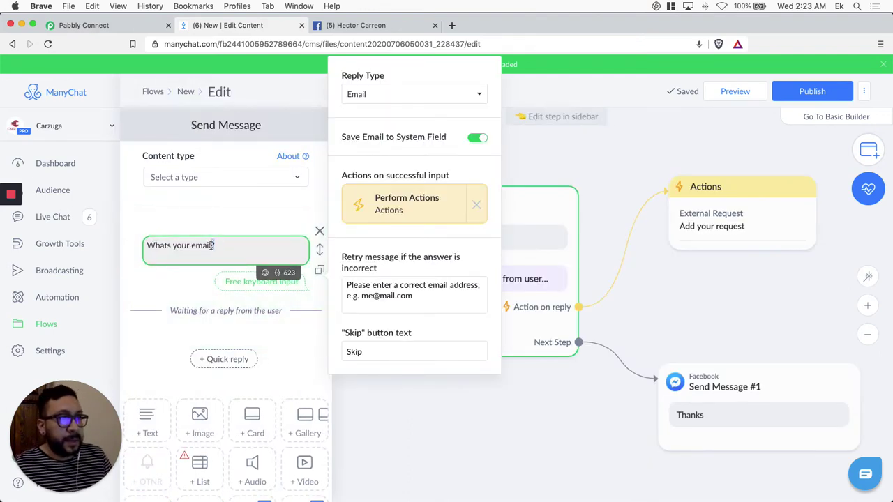
{"action": "left_click_drag", "start_coordinate": [214, 245], "coordinate": [149, 246]}
{"action": "left_click", "coordinate": [272, 251]}
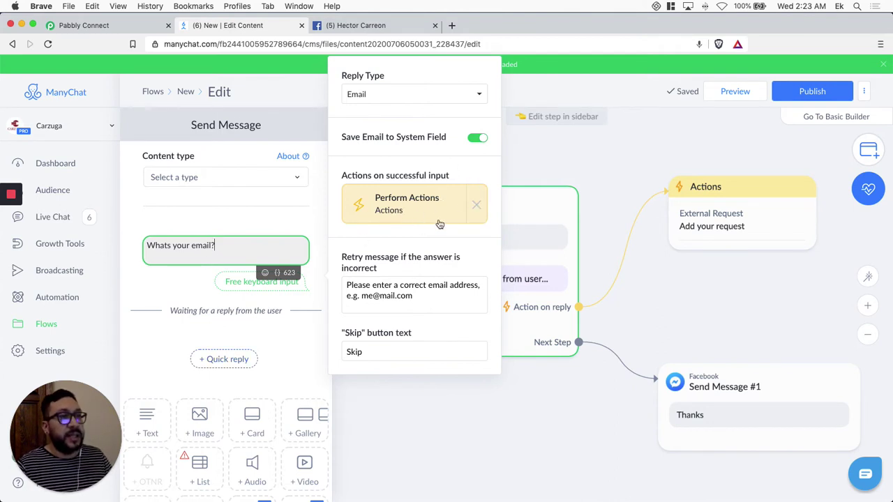
{"action": "double_click", "coordinate": [388, 296]}
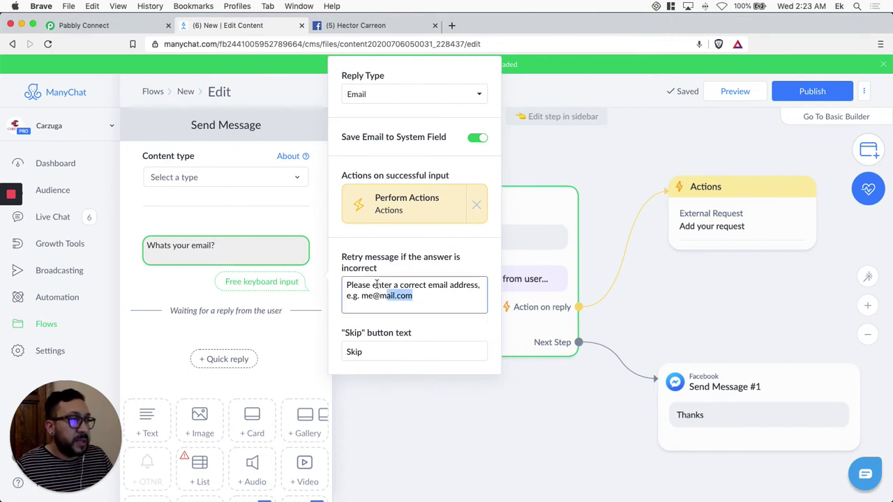
{"action": "left_click", "coordinate": [388, 296]}
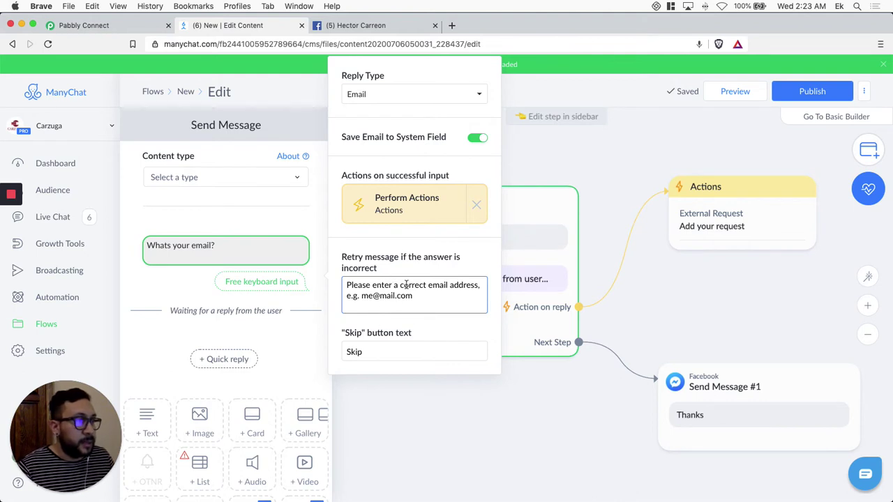
{"action": "double_click", "coordinate": [394, 353]}
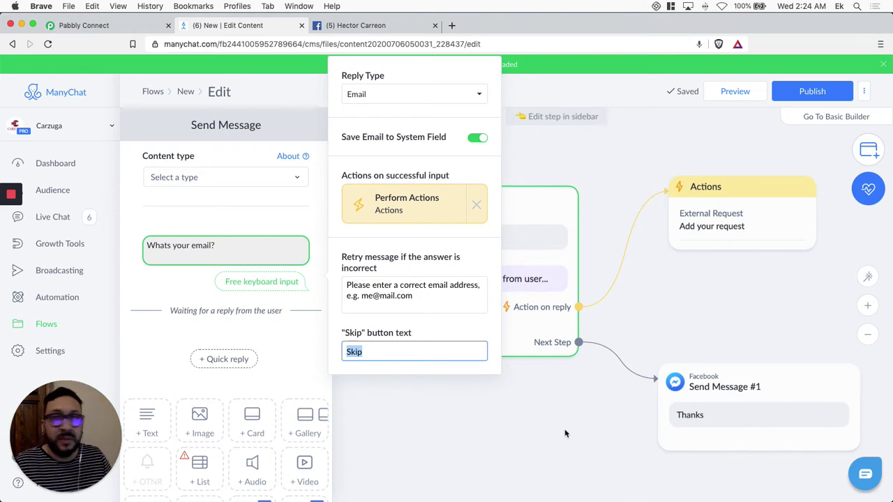
{"action": "left_click", "coordinate": [564, 410]}
- Delete the existing External Request from the Actions step that follows the email reply
{"action": "left_click_drag", "start_coordinate": [584, 412], "coordinate": [404, 411]}
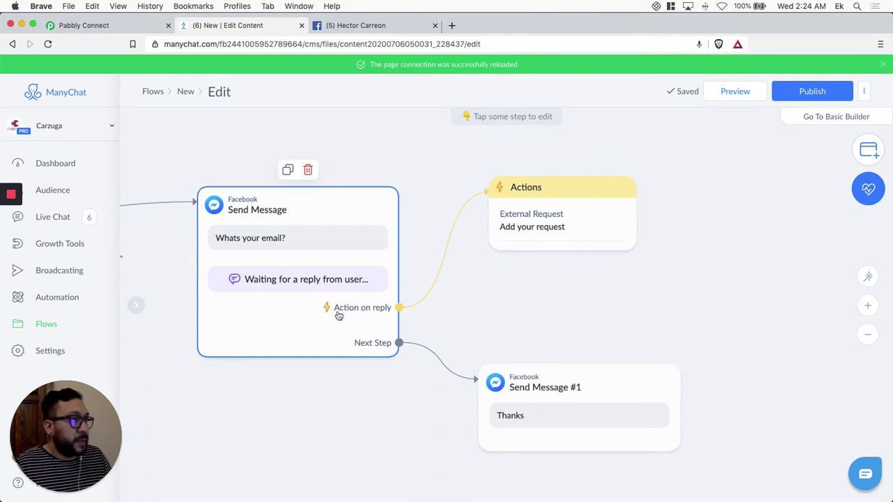
{"action": "scroll", "coordinate": [340, 316], "scroll_direction": "up", "scroll_amount": 1}
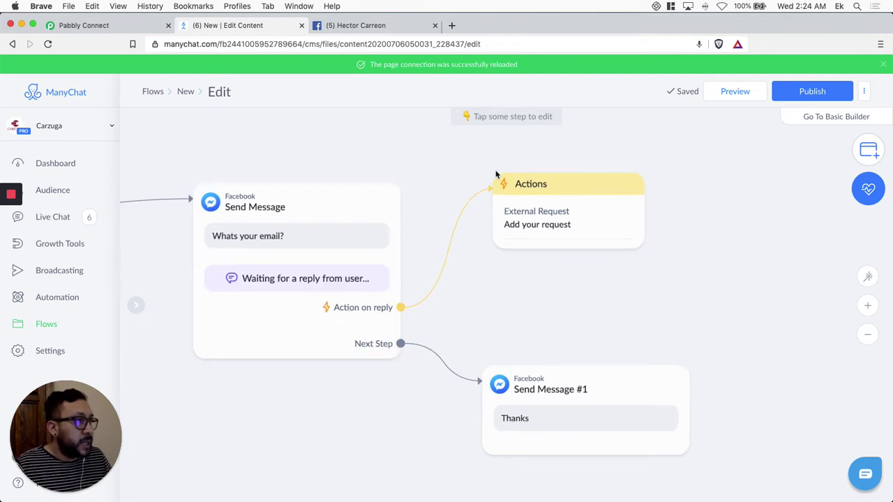
{"action": "left_click", "coordinate": [597, 222]}
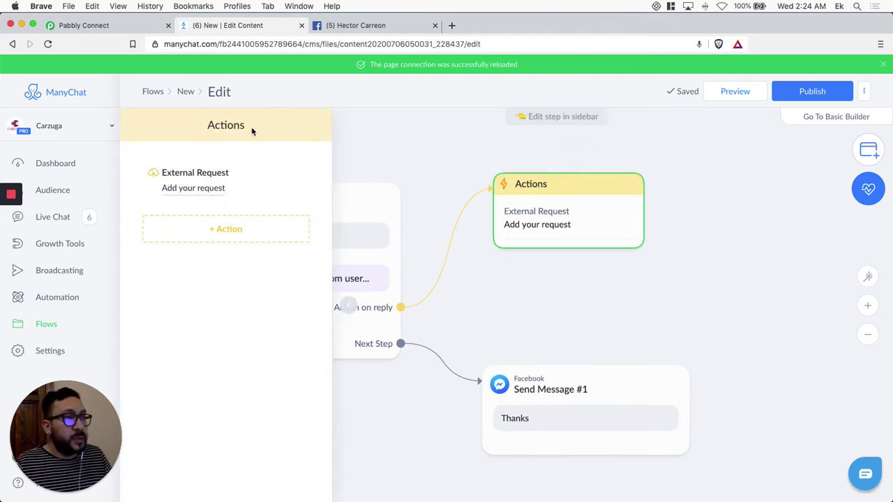
{"action": "left_click", "coordinate": [193, 190]}
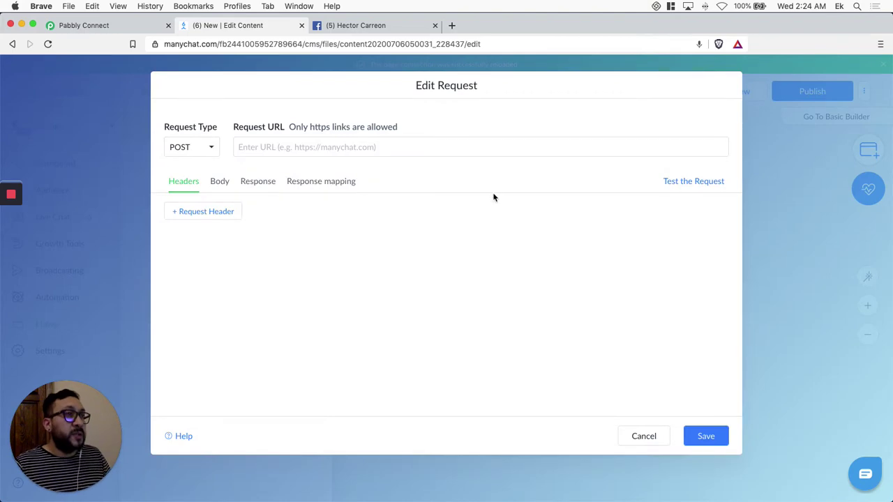
{"action": "left_click", "coordinate": [653, 436]}
{"action": "left_click", "coordinate": [310, 171]}
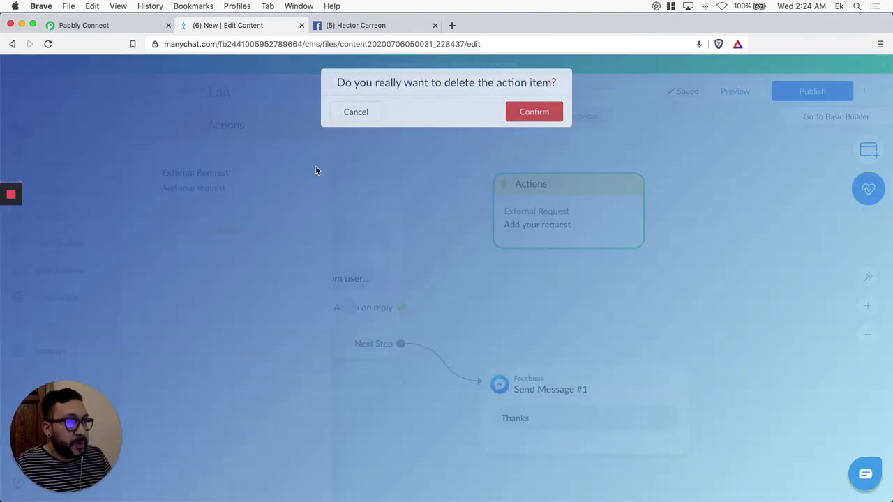
{"action": "left_click", "coordinate": [556, 119]}
- Add a new External Request action to the Actions step and open its request for editing
{"action": "left_click", "coordinate": [228, 178]}
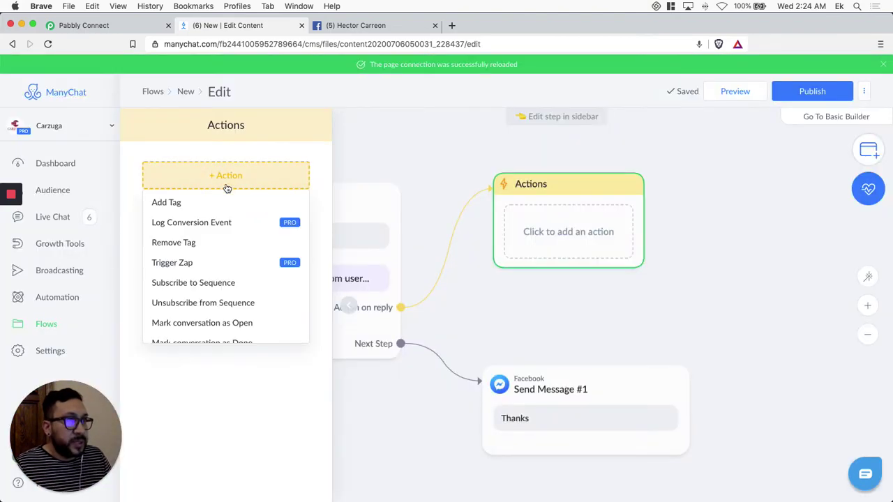
{"action": "scroll", "coordinate": [252, 272], "scroll_direction": "down", "scroll_amount": 2}
{"action": "scroll", "coordinate": [253, 271], "scroll_direction": "down", "scroll_amount": 6}
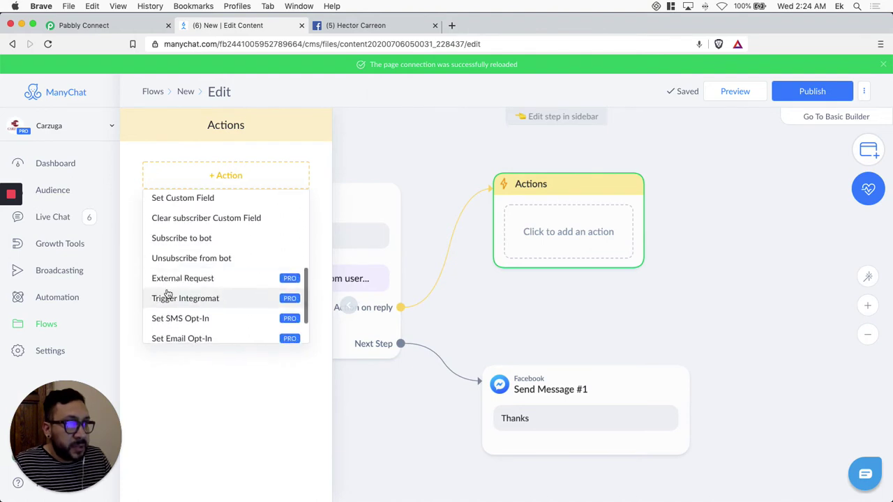
{"action": "left_click", "coordinate": [175, 280]}
{"action": "left_click", "coordinate": [204, 190]}
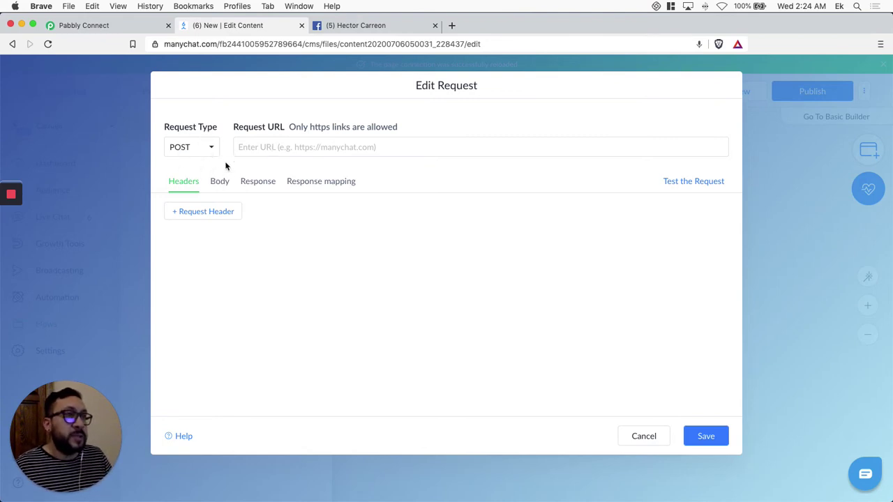
- Copy the webhook URL from the Pabbly Connect trigger and paste it as the ManyChat request URL
{"action": "left_click", "coordinate": [119, 26]}
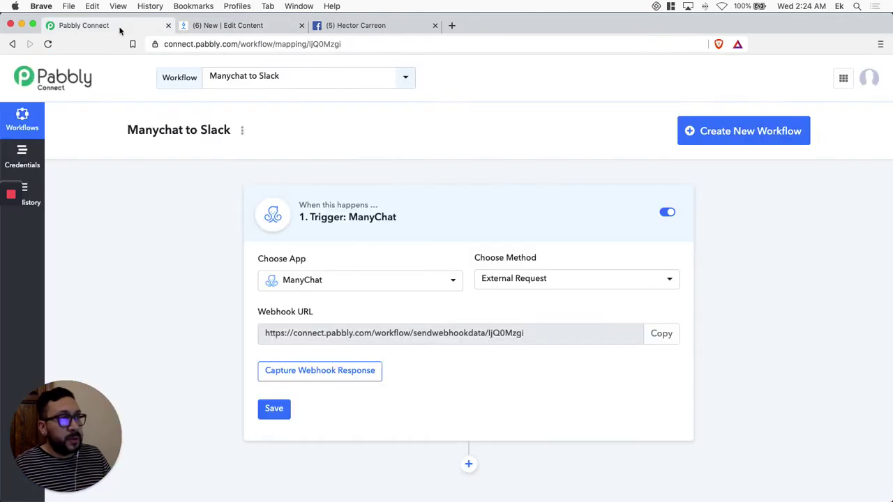
{"action": "left_click", "coordinate": [679, 338]}
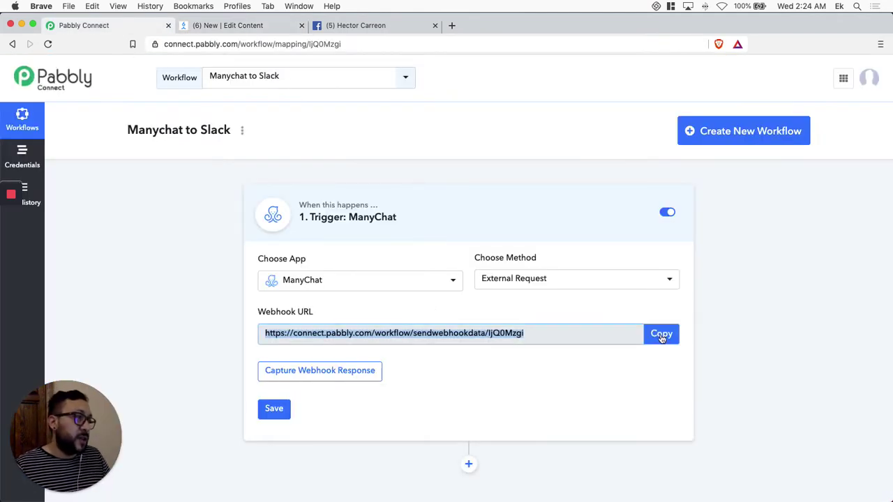
{"action": "left_click", "coordinate": [248, 28]}
{"action": "left_click", "coordinate": [318, 148]}
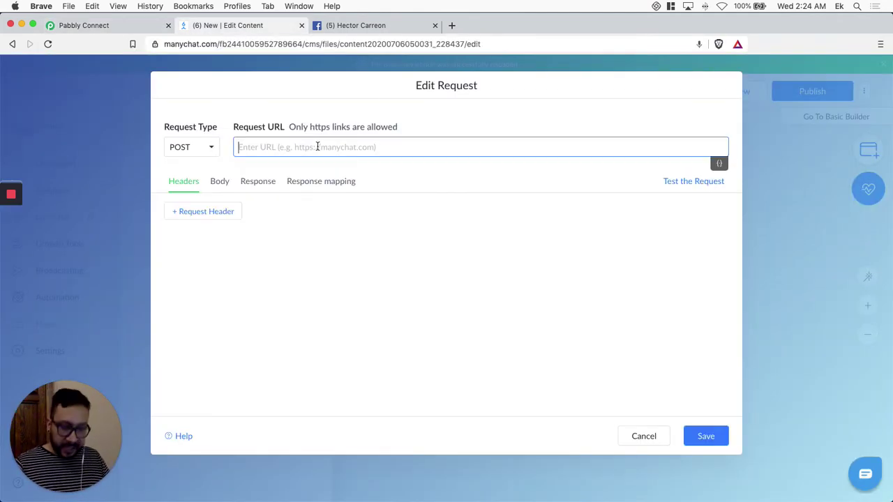
{"action": "key", "text": "cmd+v"}
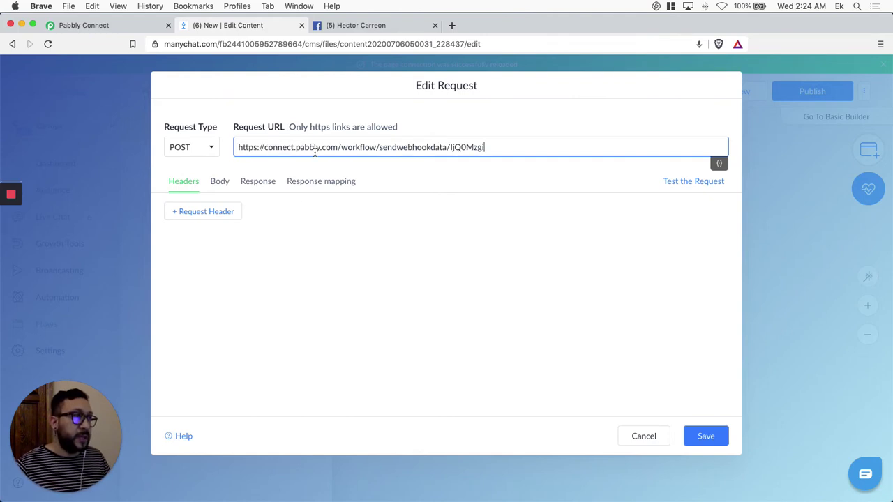
- Test the POST request with an empty body and inspect the returned response body
{"action": "left_click", "coordinate": [215, 182]}
{"action": "left_click", "coordinate": [246, 182]}
{"action": "left_click", "coordinate": [183, 182]}
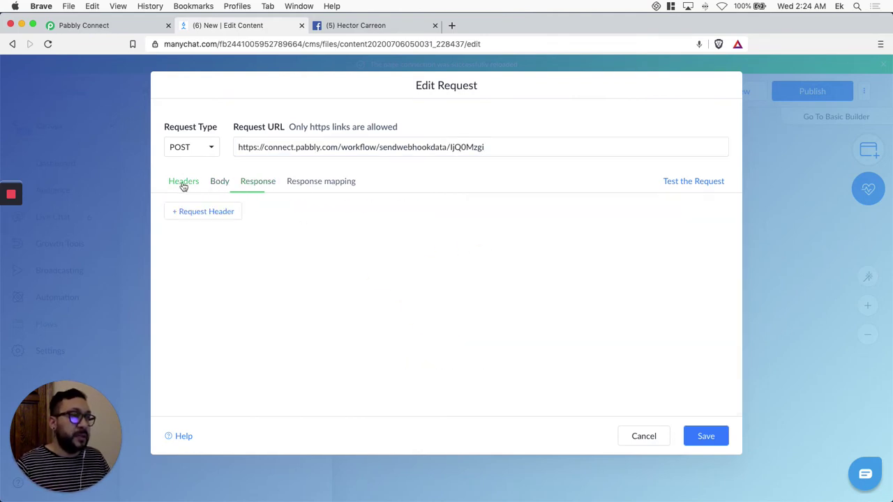
{"action": "left_click", "coordinate": [713, 181]}
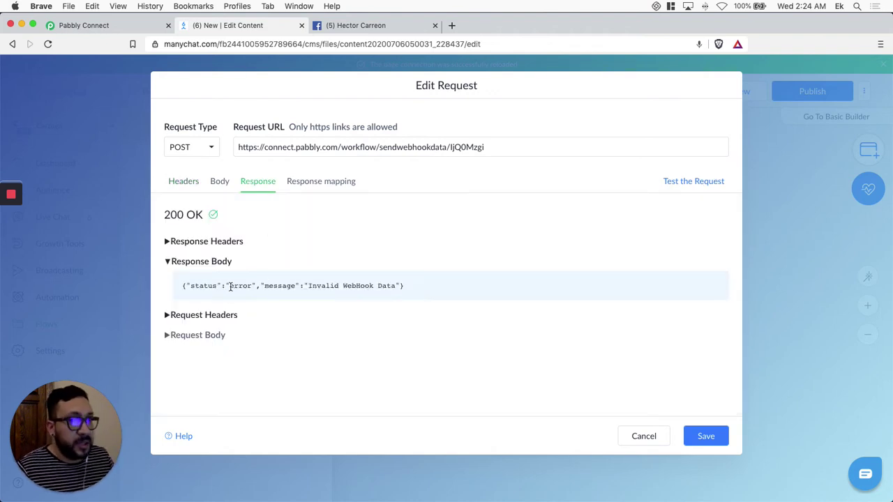
{"action": "left_click_drag", "start_coordinate": [230, 285], "coordinate": [275, 285]}
{"action": "left_click", "coordinate": [355, 285]}
{"action": "left_click_drag", "start_coordinate": [418, 286], "coordinate": [355, 286]}
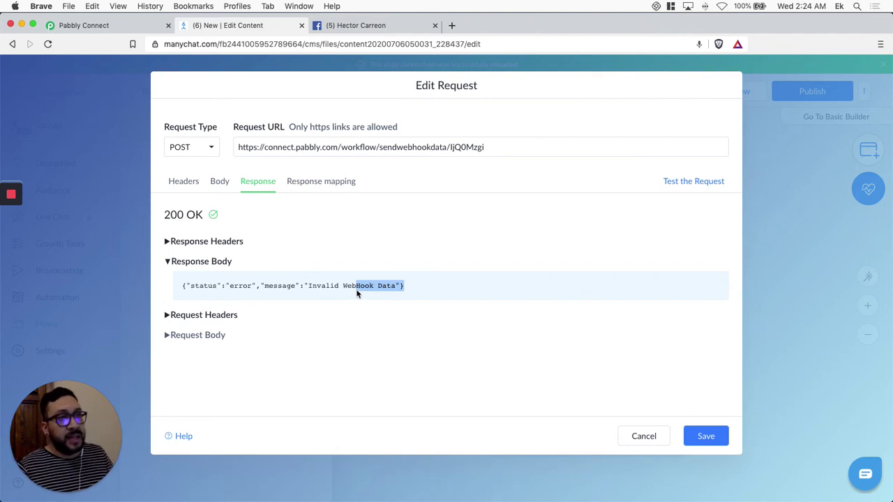
- Add Full Subscriber Data to the request body and look through the preview of its fields
{"action": "left_click", "coordinate": [219, 184]}
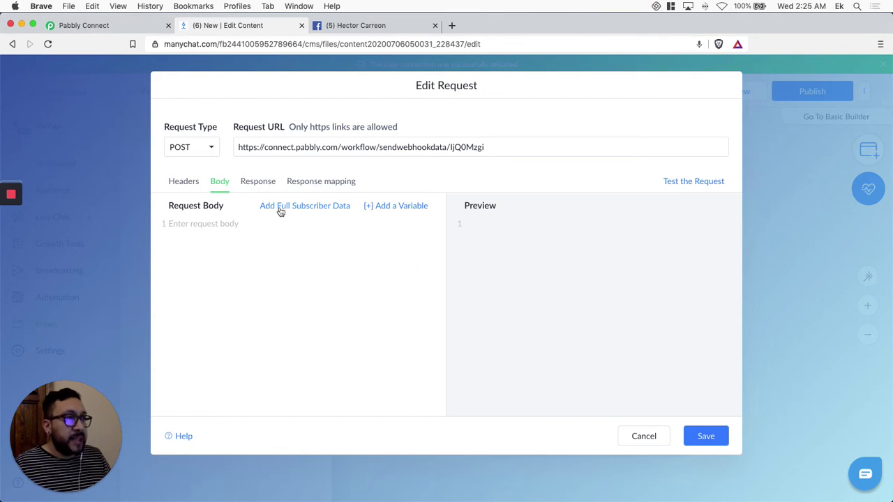
{"action": "left_click", "coordinate": [333, 211]}
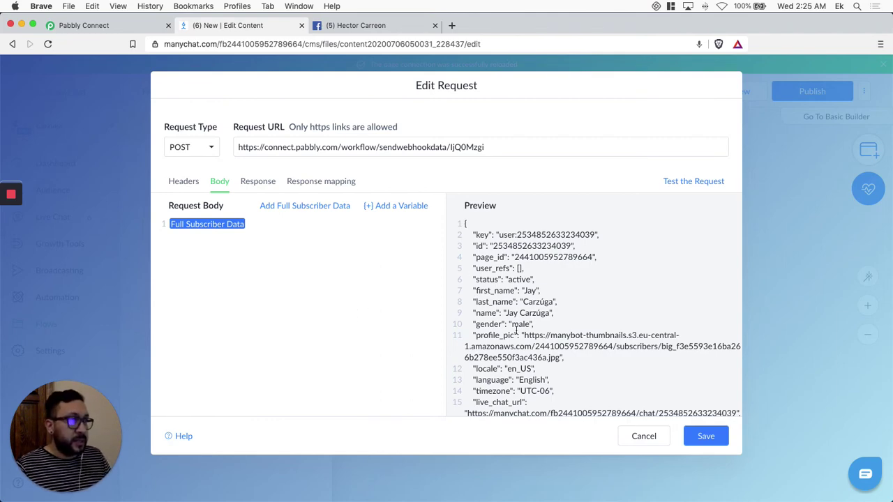
{"action": "scroll", "coordinate": [522, 318], "scroll_direction": "down", "scroll_amount": 10}
{"action": "scroll", "coordinate": [522, 318], "scroll_direction": "up", "scroll_amount": 10}
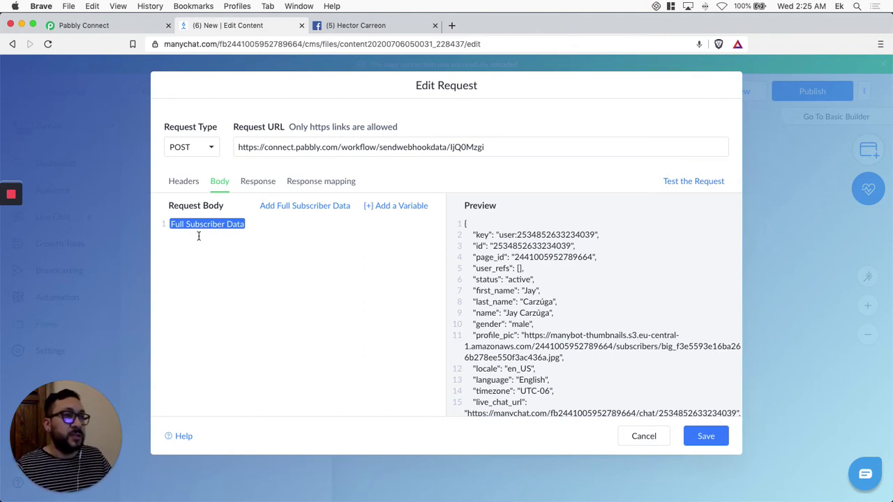
- Test the request with the subscriber data and check the status and message in the response body
{"action": "left_click", "coordinate": [693, 182]}
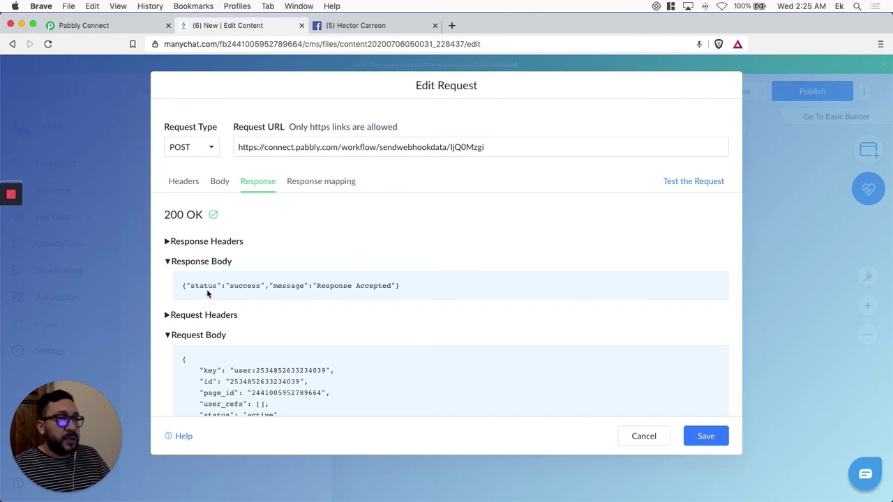
{"action": "left_click_drag", "start_coordinate": [235, 285], "coordinate": [259, 286]}
{"action": "left_click_drag", "start_coordinate": [319, 285], "coordinate": [398, 286]}
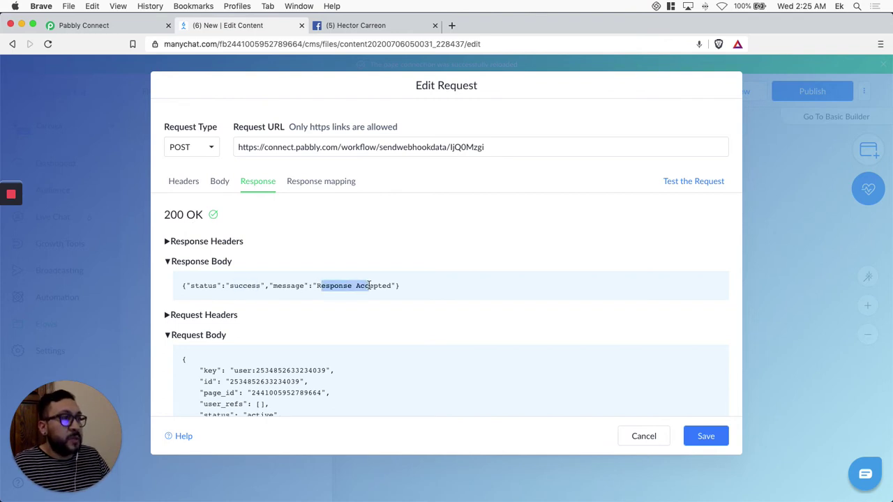
- Switch to the Pabbly Connect workflow and start capturing the webhook response for the ManyChat trigger
{"action": "left_click", "coordinate": [403, 288]}
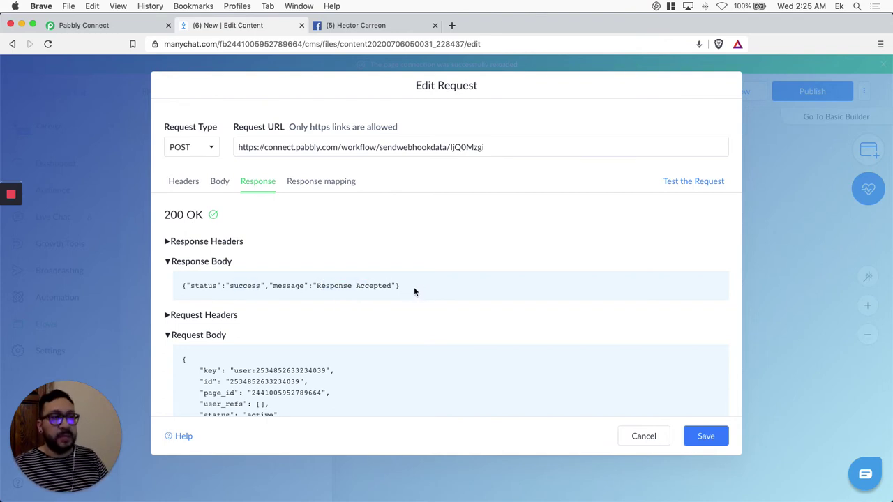
{"action": "left_click", "coordinate": [88, 26]}
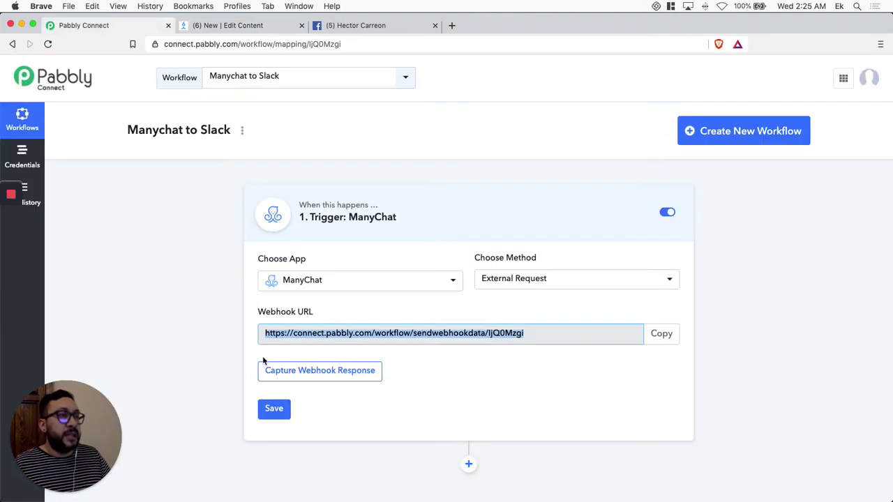
{"action": "left_click", "coordinate": [167, 238]}
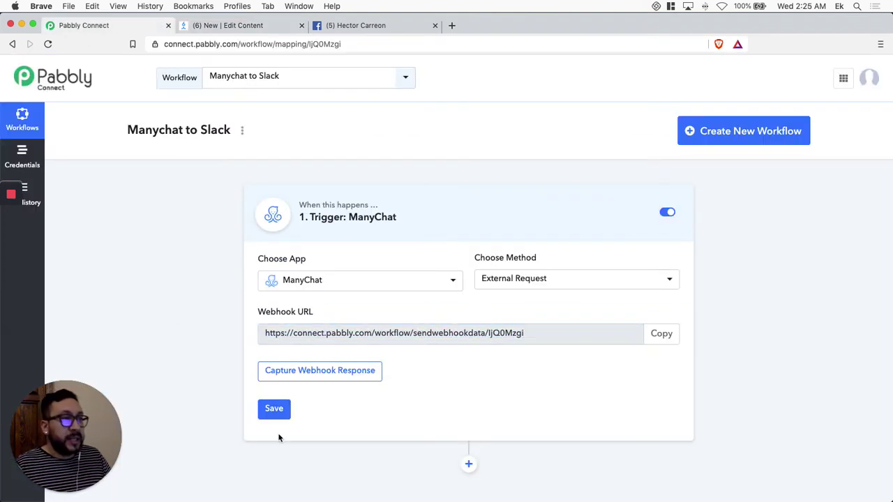
{"action": "left_click", "coordinate": [334, 372]}
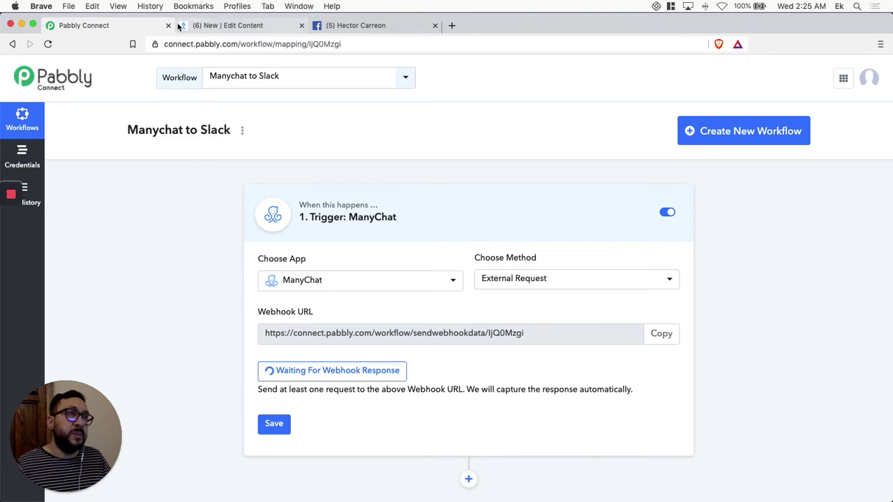
- Test the POST request again from ManyChat while the capture is waiting, and return to the Pabbly Connect workflow
{"action": "left_click", "coordinate": [223, 26]}
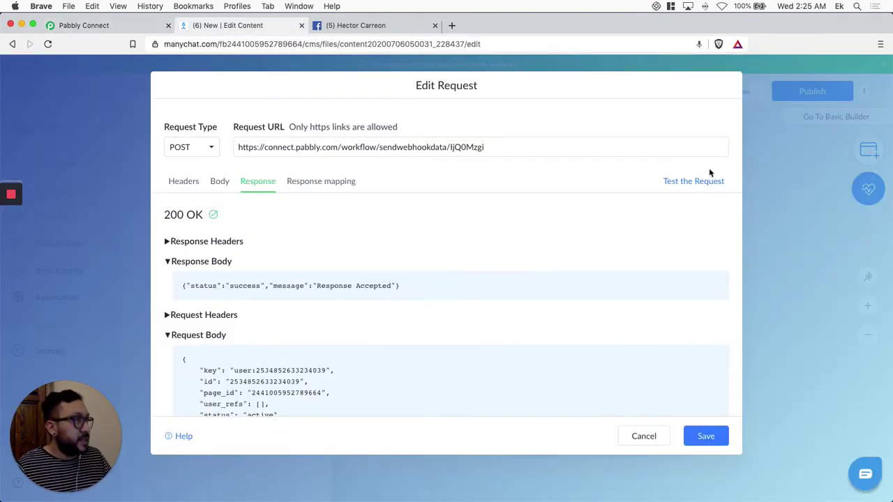
{"action": "left_click", "coordinate": [112, 26]}
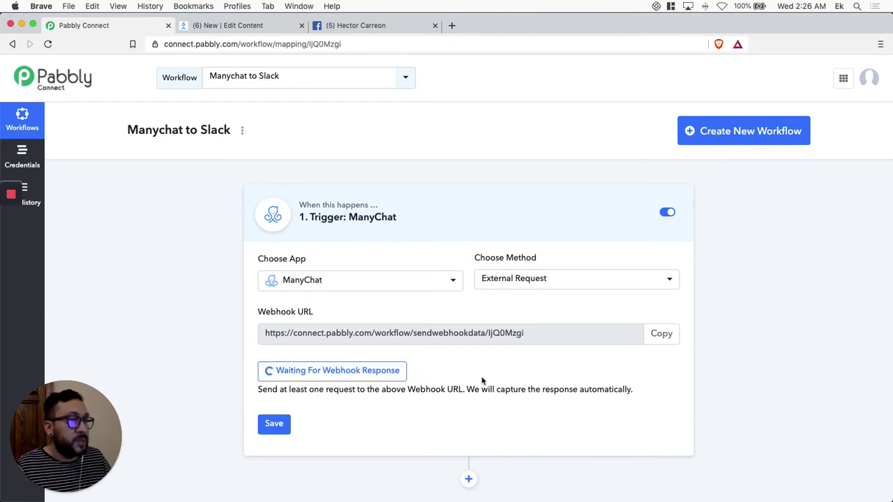
{"action": "left_click", "coordinate": [230, 26]}
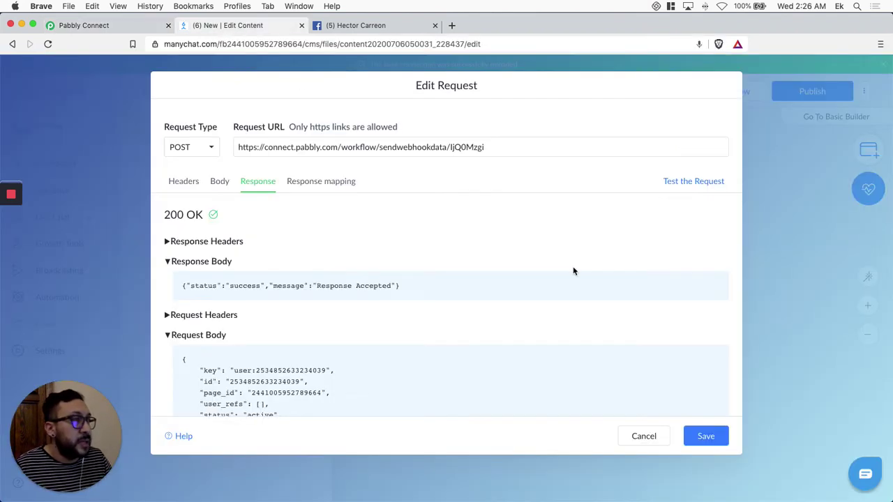
{"action": "left_click", "coordinate": [706, 182]}
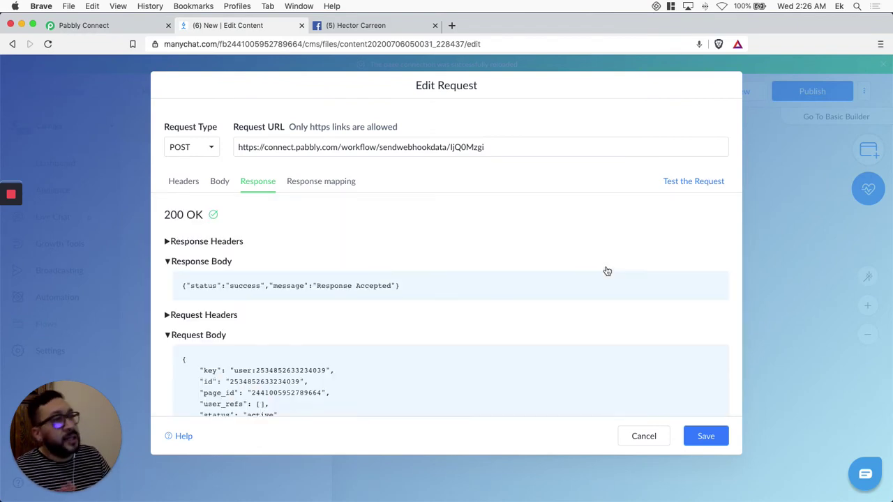
{"action": "double_click", "coordinate": [341, 287]}
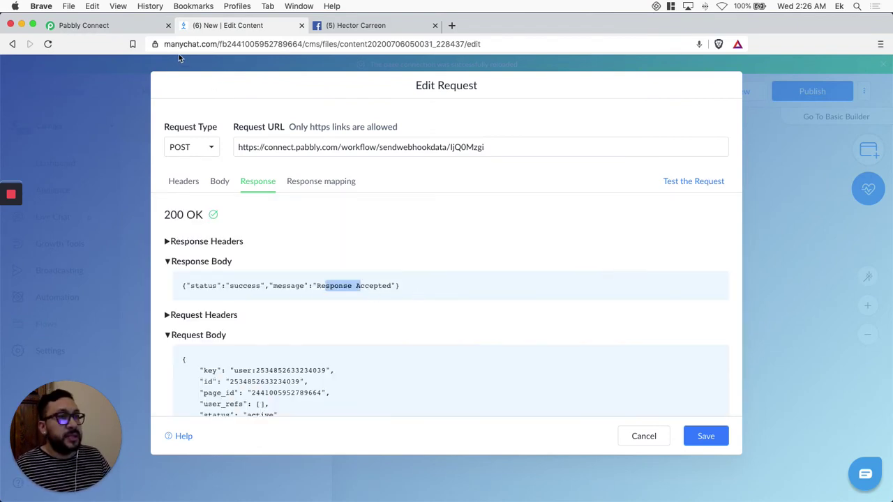
{"action": "left_click", "coordinate": [80, 26]}
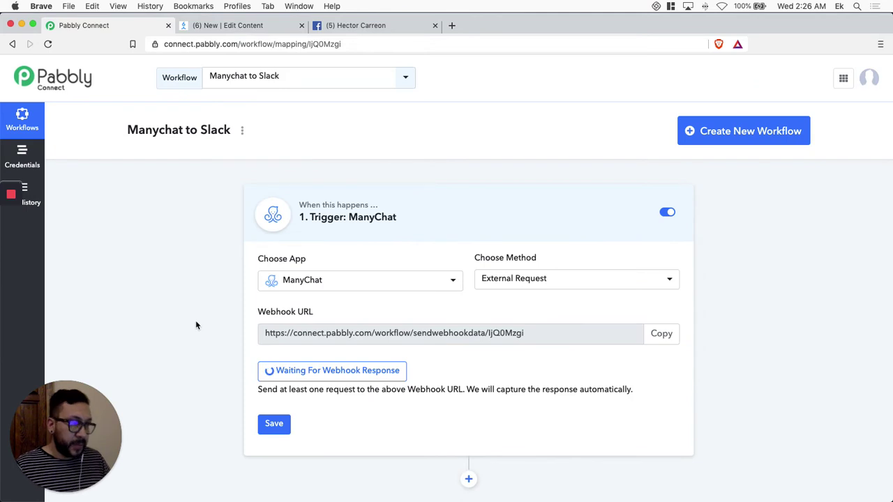
- Examine the subscriber fields and values in the captured webhook response of the ManyChat trigger
{"action": "scroll", "coordinate": [195, 326], "scroll_direction": "down", "scroll_amount": 3}
{"action": "scroll", "coordinate": [196, 325], "scroll_direction": "down", "scroll_amount": 3}
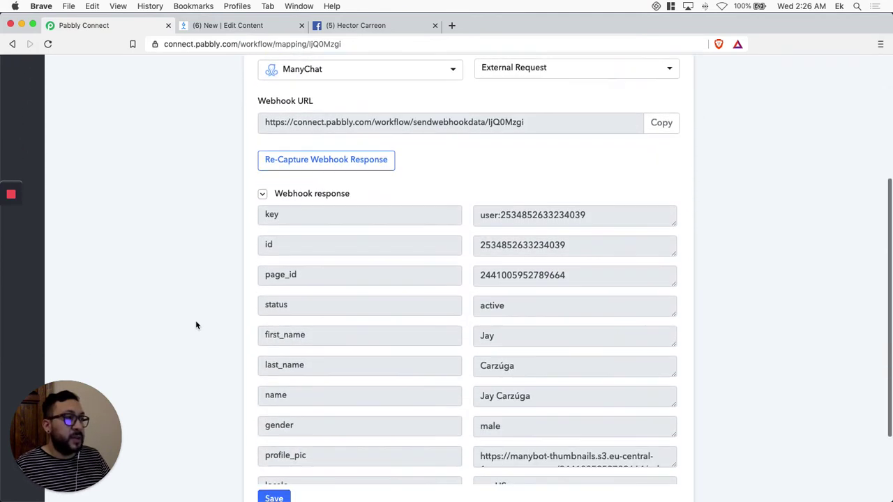
{"action": "scroll", "coordinate": [196, 325], "scroll_direction": "down", "scroll_amount": 1}
{"action": "scroll", "coordinate": [196, 325], "scroll_direction": "up", "scroll_amount": 1}
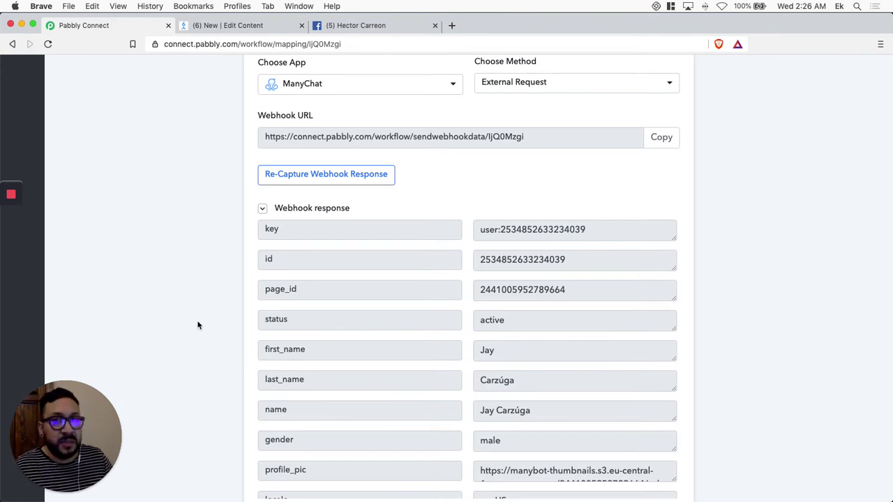
{"action": "scroll", "coordinate": [197, 325], "scroll_direction": "down", "scroll_amount": 1}
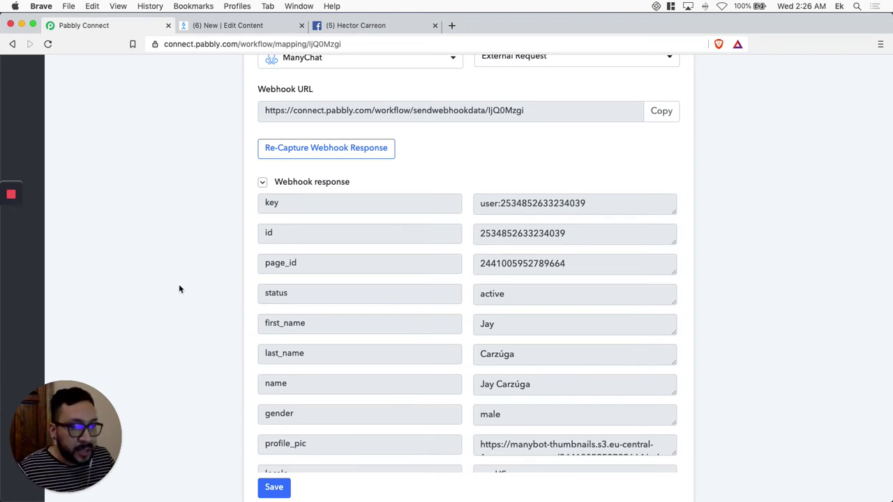
{"action": "scroll", "coordinate": [180, 289], "scroll_direction": "down", "scroll_amount": 1}
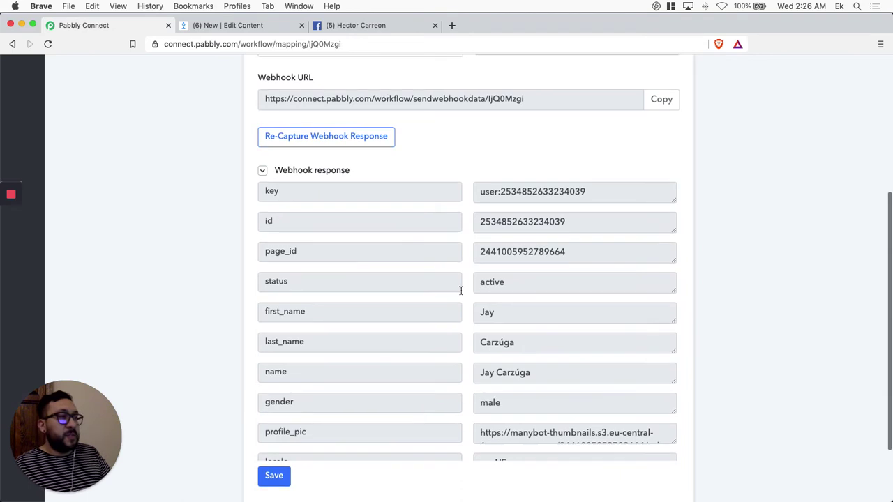
{"action": "scroll", "coordinate": [460, 291], "scroll_direction": "down", "scroll_amount": 5}
{"action": "scroll", "coordinate": [433, 287], "scroll_direction": "up", "scroll_amount": 5}
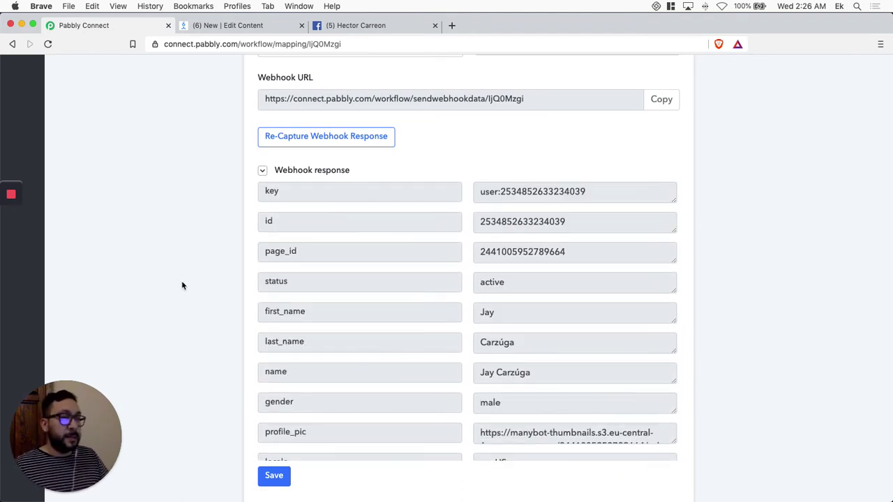
{"action": "scroll", "coordinate": [183, 285], "scroll_direction": "down", "scroll_amount": 3}
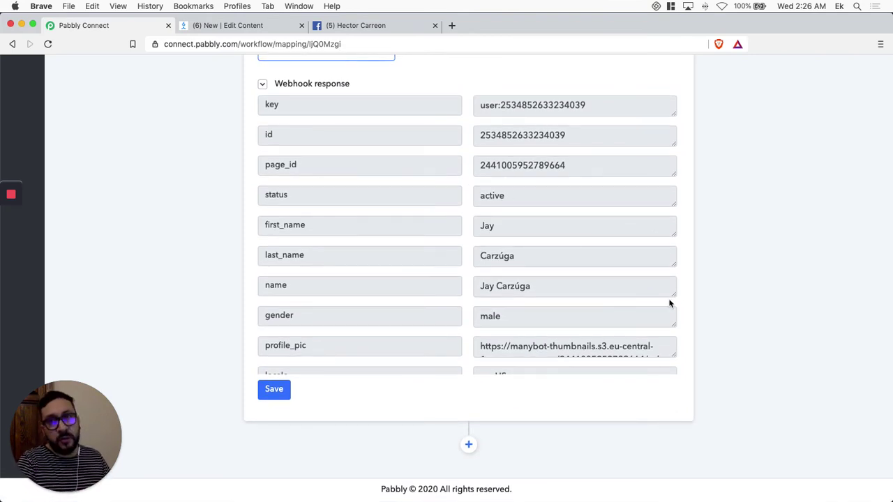
- Add an action step after the ManyChat trigger and choose Slack as its app
{"action": "left_click", "coordinate": [469, 445]}
{"action": "scroll", "coordinate": [743, 363], "scroll_direction": "down", "scroll_amount": 5}
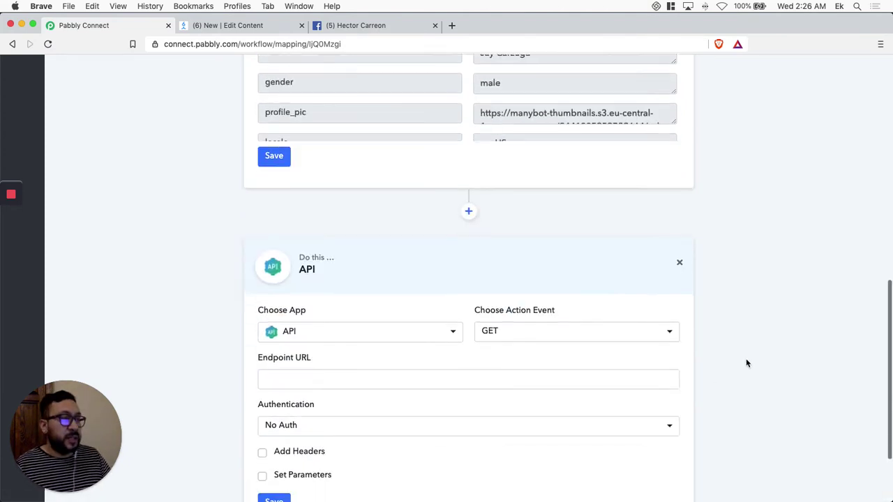
{"action": "left_click", "coordinate": [398, 230]}
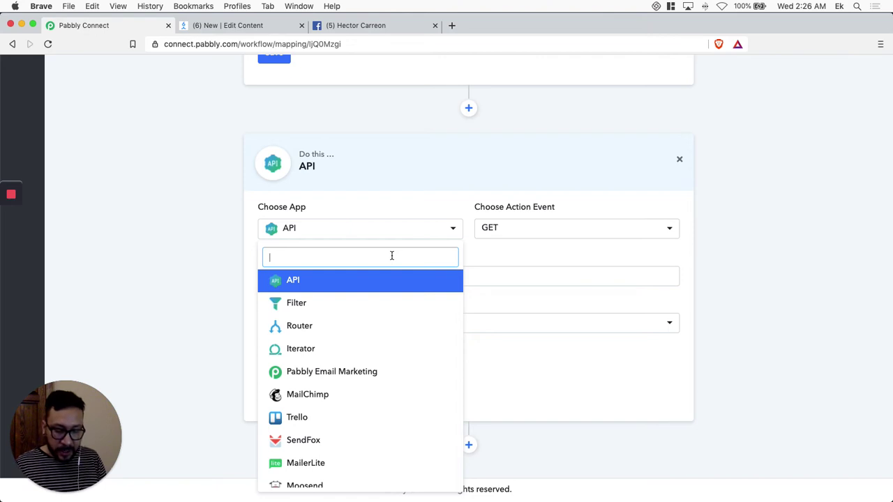
{"action": "type", "text": "slack"}
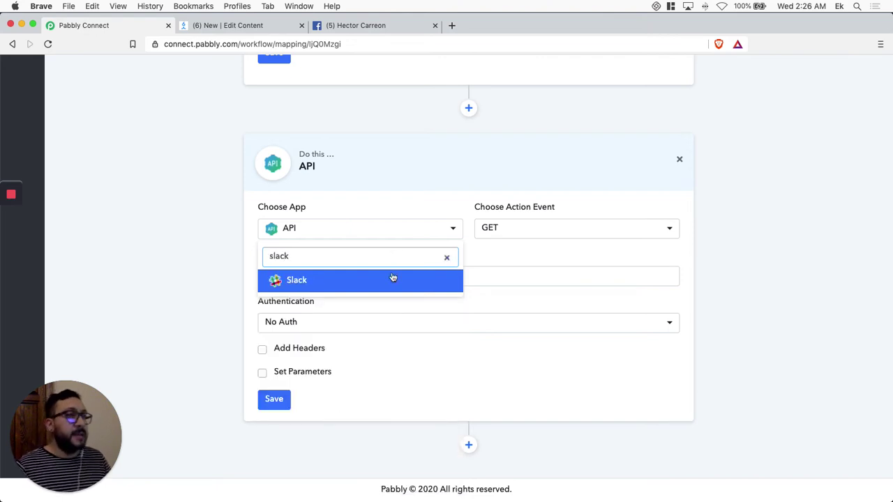
{"action": "left_click", "coordinate": [393, 279]}
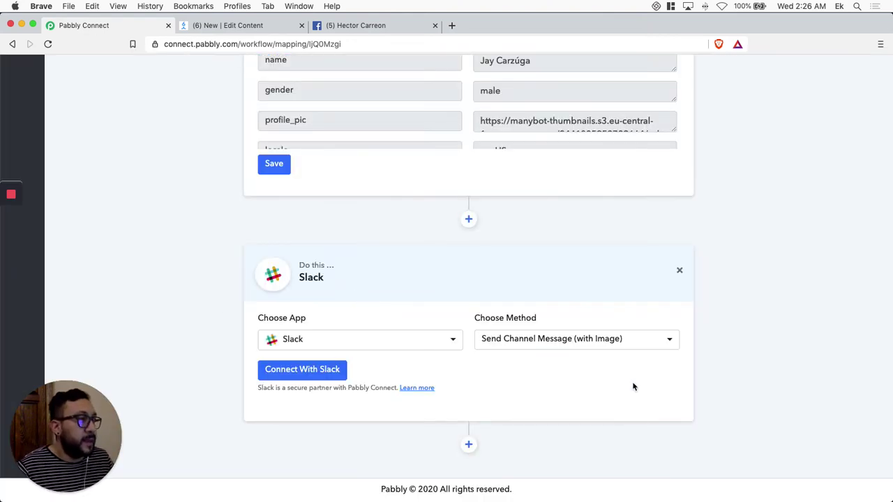
- Set the Slack action's method to Send Channel Message (without Image) and review the other available methods
{"action": "left_click", "coordinate": [660, 342]}
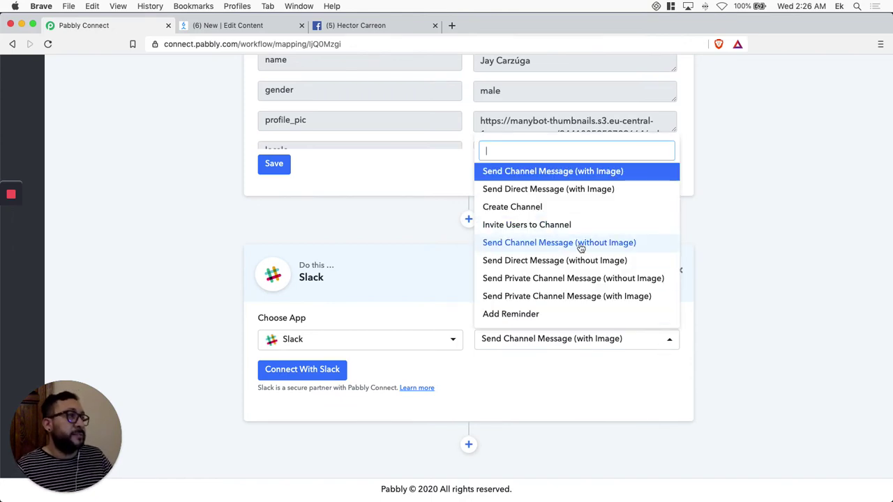
{"action": "left_click", "coordinate": [618, 246]}
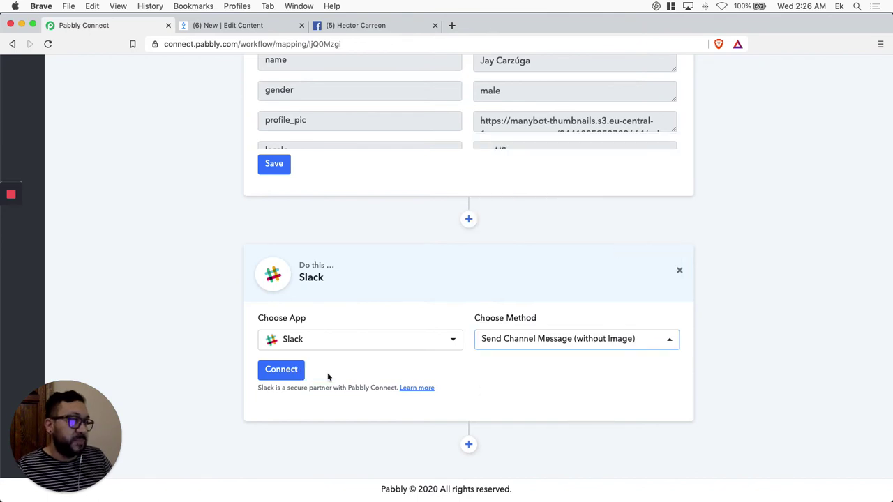
{"action": "left_click", "coordinate": [590, 342]}
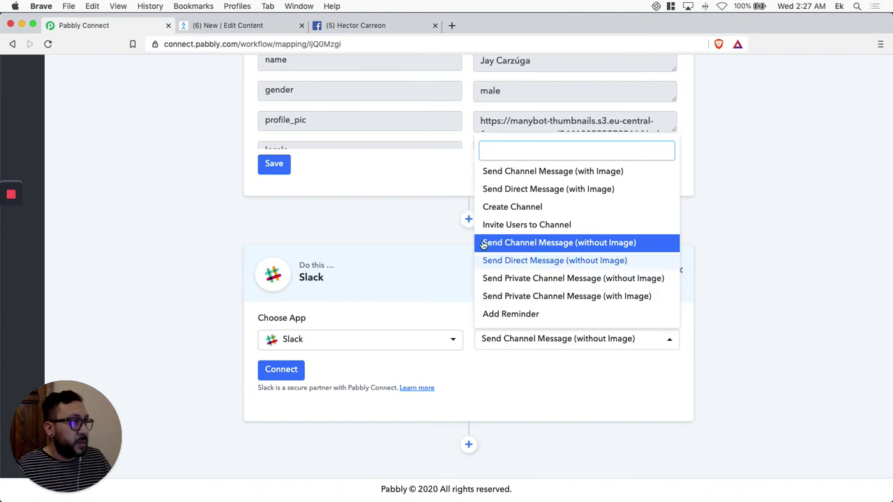
{"action": "left_click", "coordinate": [215, 349]}
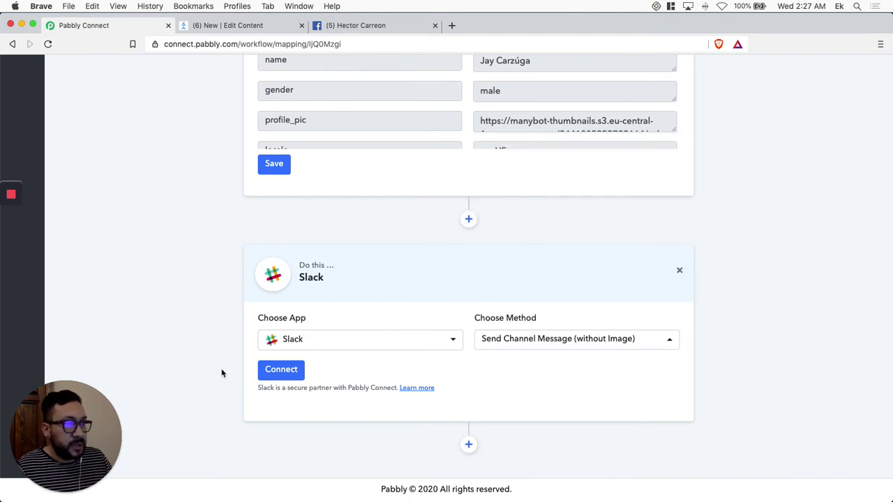
- Connect the Slack action using the previously saved Slack credentials instead of new ones, and save the connection
{"action": "left_click", "coordinate": [280, 370]}
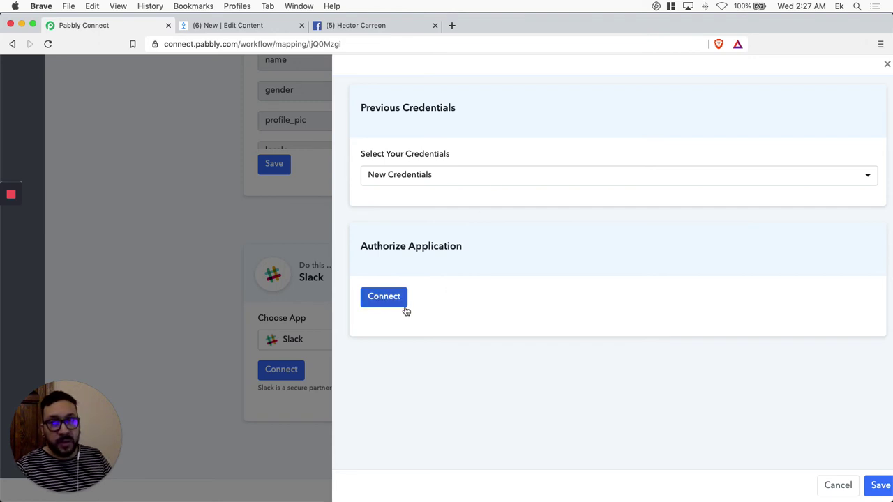
{"action": "left_click", "coordinate": [372, 298]}
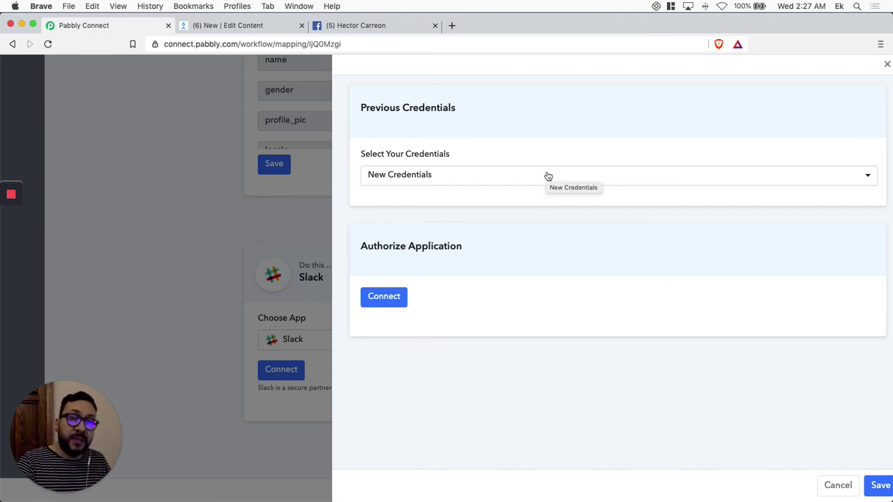
{"action": "left_click", "coordinate": [468, 180]}
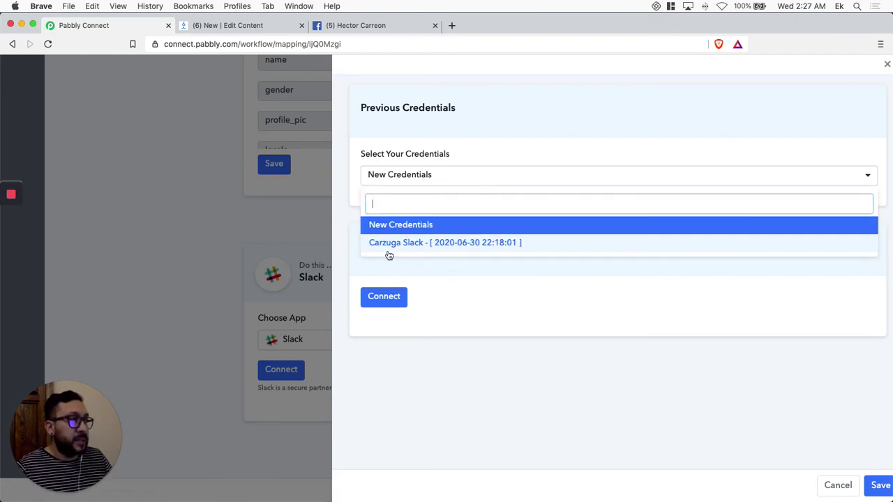
{"action": "left_click", "coordinate": [562, 254]}
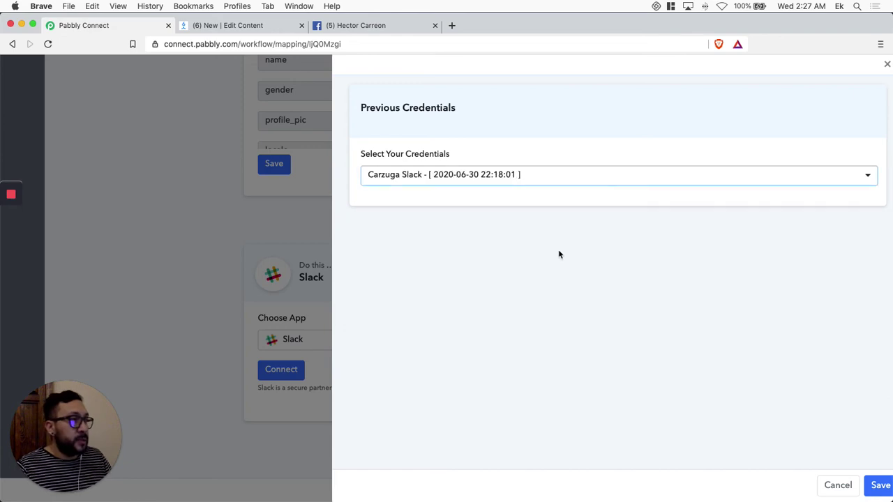
{"action": "left_click", "coordinate": [883, 489]}
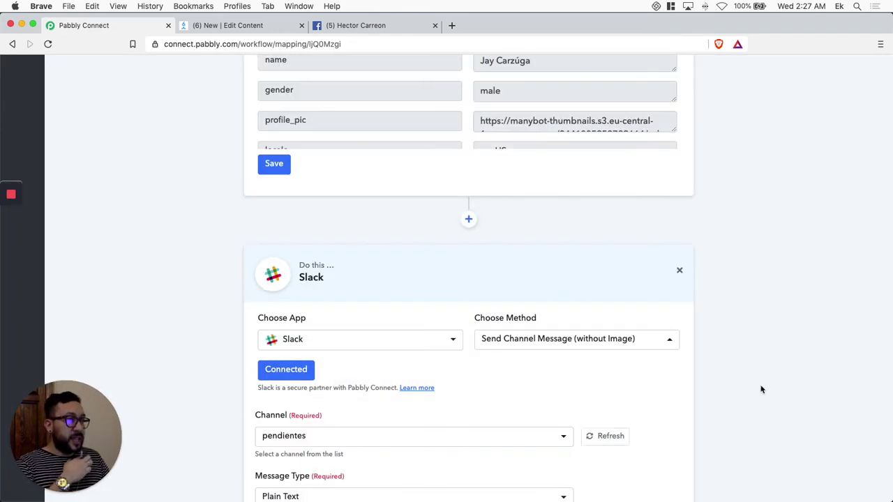
- Review the Slack action's message fields, check the manychat channel in the Slack app, and return to Pabbly Connect
{"action": "scroll", "coordinate": [759, 389], "scroll_direction": "down", "scroll_amount": 5}
{"action": "scroll", "coordinate": [212, 217], "scroll_direction": "up", "scroll_amount": 1}
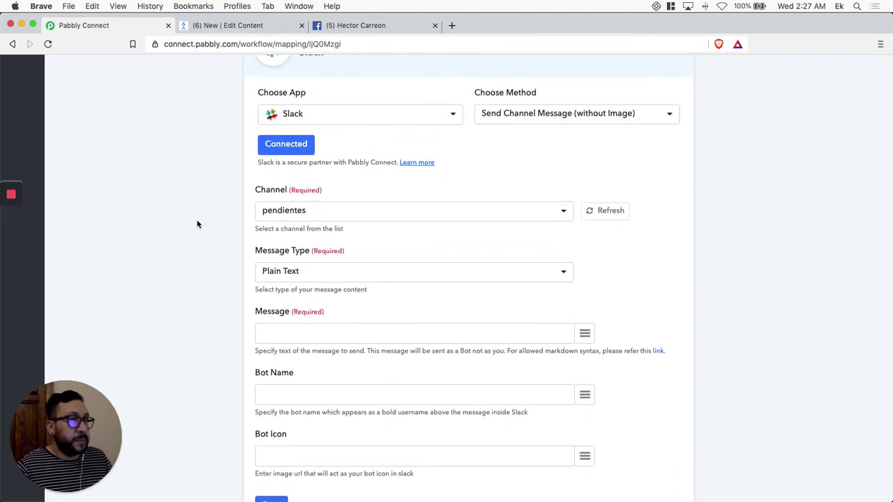
{"action": "key", "text": "super+Tab"}
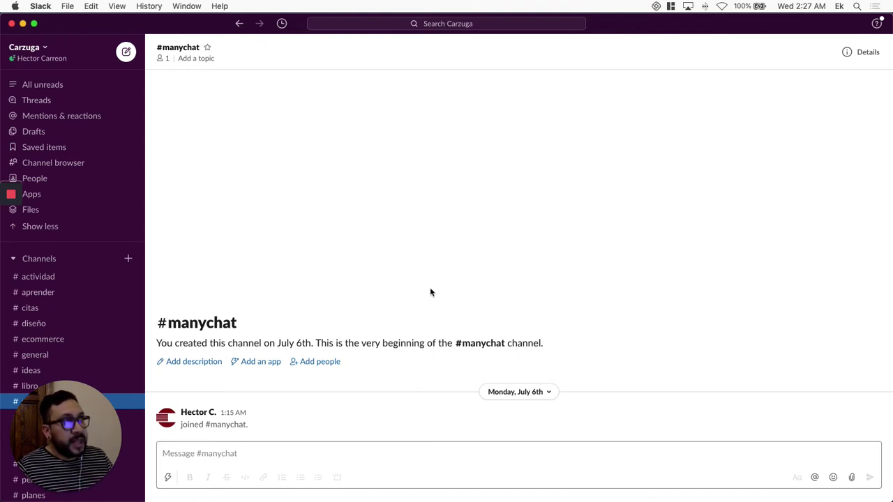
{"action": "scroll", "coordinate": [67, 233], "scroll_direction": "down", "scroll_amount": 6}
{"action": "scroll", "coordinate": [69, 241], "scroll_direction": "up", "scroll_amount": 4}
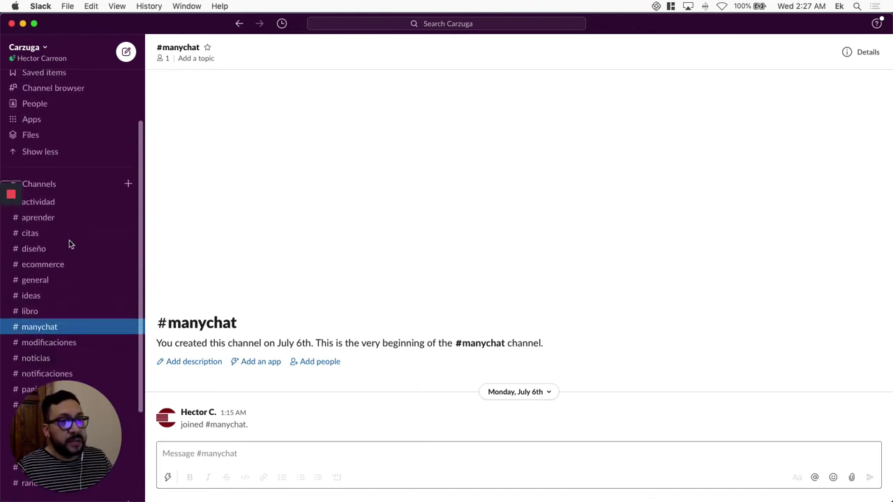
{"action": "scroll", "coordinate": [63, 293], "scroll_direction": "up", "scroll_amount": 1}
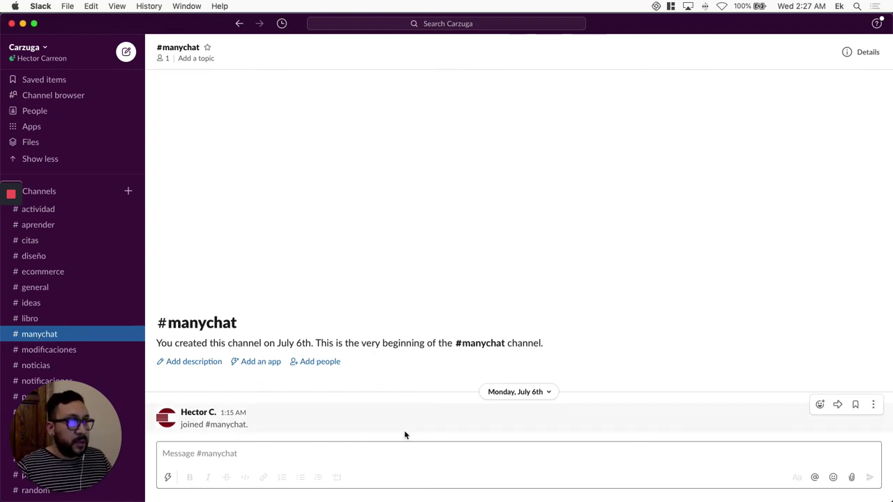
{"action": "key", "text": "ctrl+super+f"}
{"action": "left_click", "coordinate": [277, 167]}
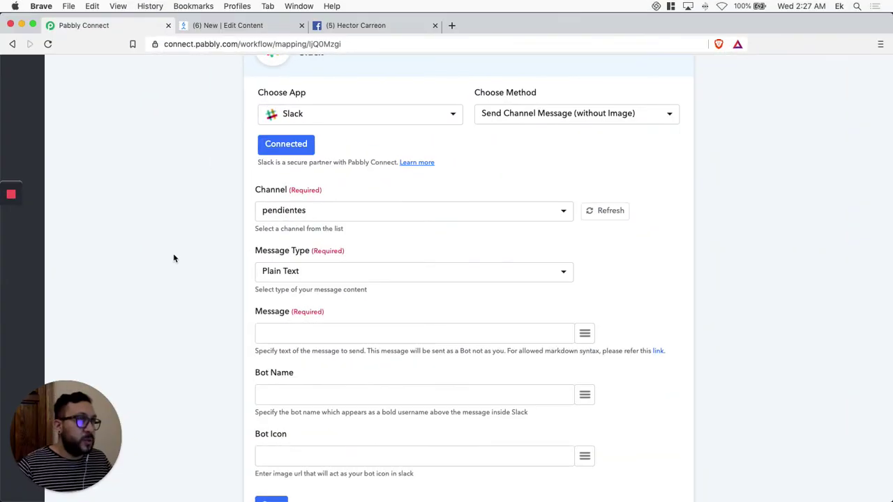
- Refresh the Slack channel list and choose manychat as the channel that receives the message
{"action": "left_click", "coordinate": [566, 213]}
{"action": "scroll", "coordinate": [439, 347], "scroll_direction": "down", "scroll_amount": 3}
{"action": "scroll", "coordinate": [440, 347], "scroll_direction": "up", "scroll_amount": 3}
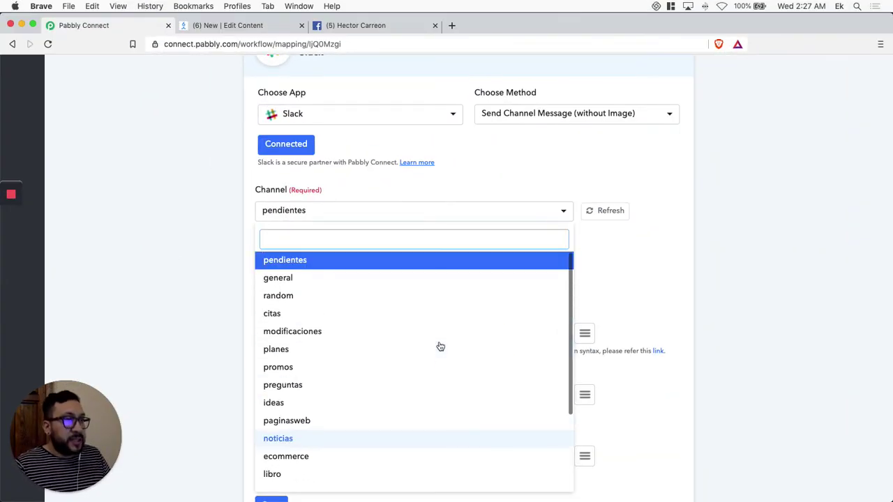
{"action": "scroll", "coordinate": [441, 347], "scroll_direction": "down", "scroll_amount": 3}
{"action": "left_click", "coordinate": [472, 207]}
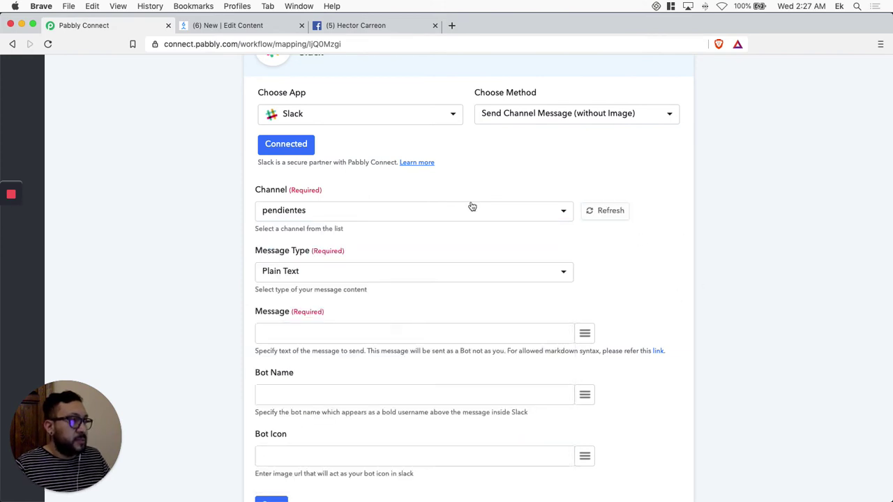
{"action": "left_click", "coordinate": [603, 214]}
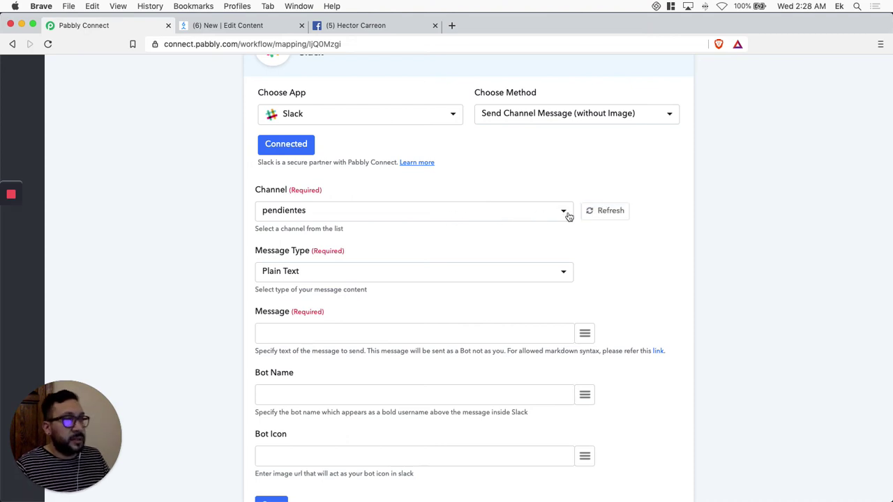
{"action": "left_click", "coordinate": [564, 216]}
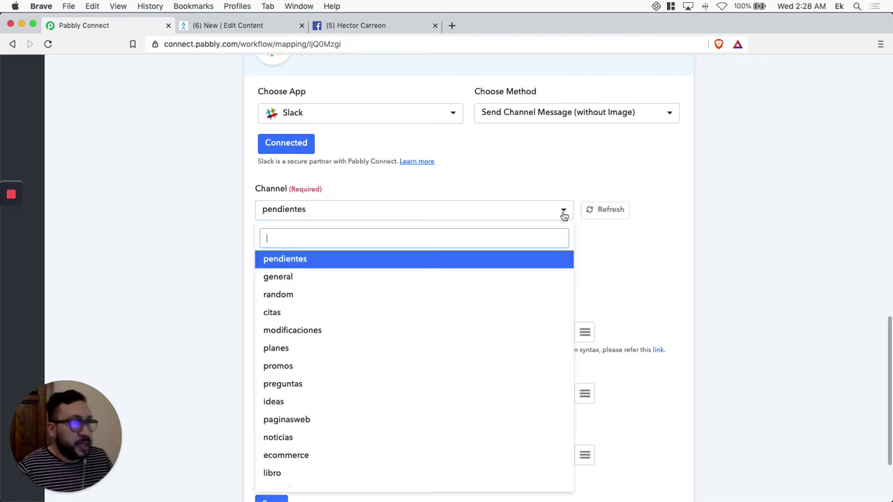
{"action": "scroll", "coordinate": [477, 318], "scroll_direction": "down", "scroll_amount": 3}
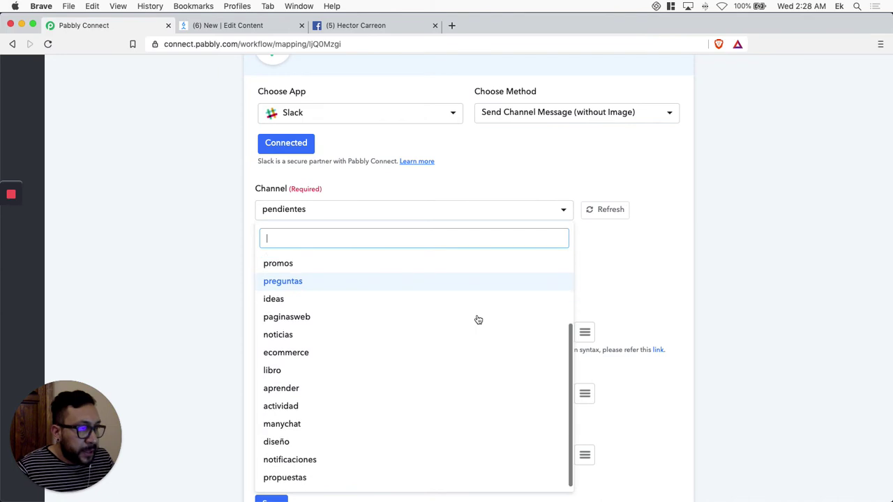
{"action": "left_click", "coordinate": [289, 427]}
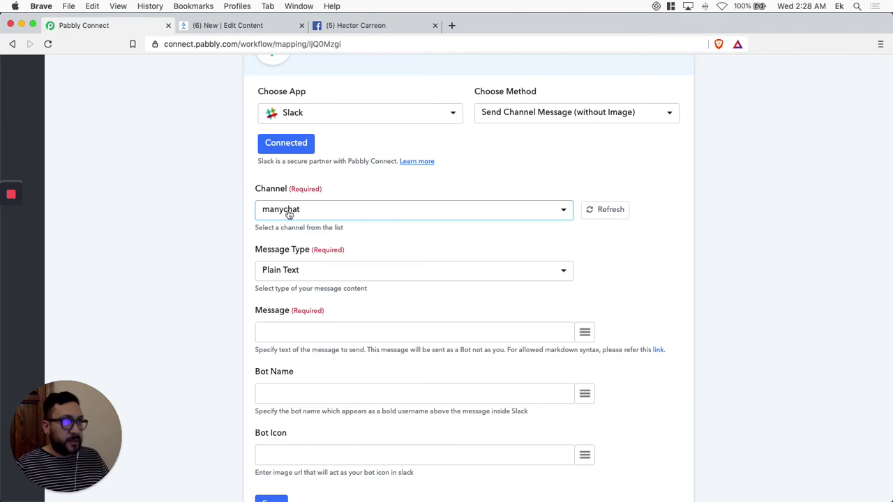
- Enter the Slack message text "Hey we have a new potential customer. This is the email:"
{"action": "left_click", "coordinate": [320, 334]}
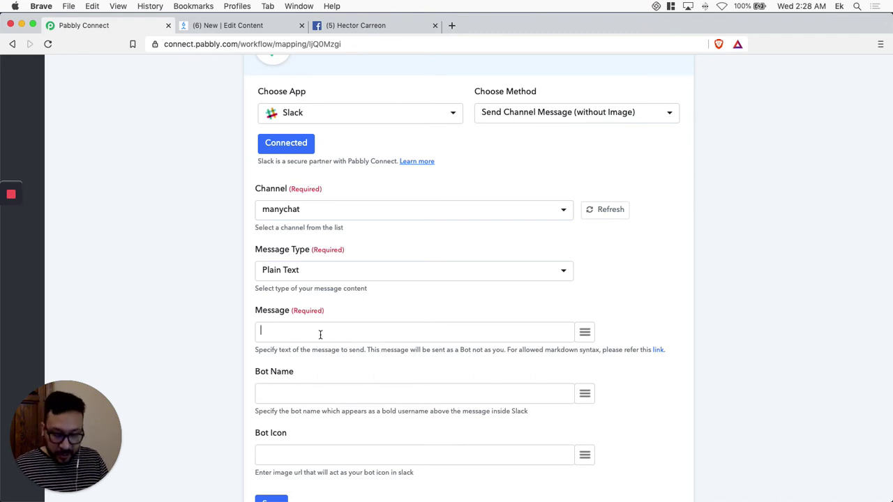
{"action": "type", "text": "H"}
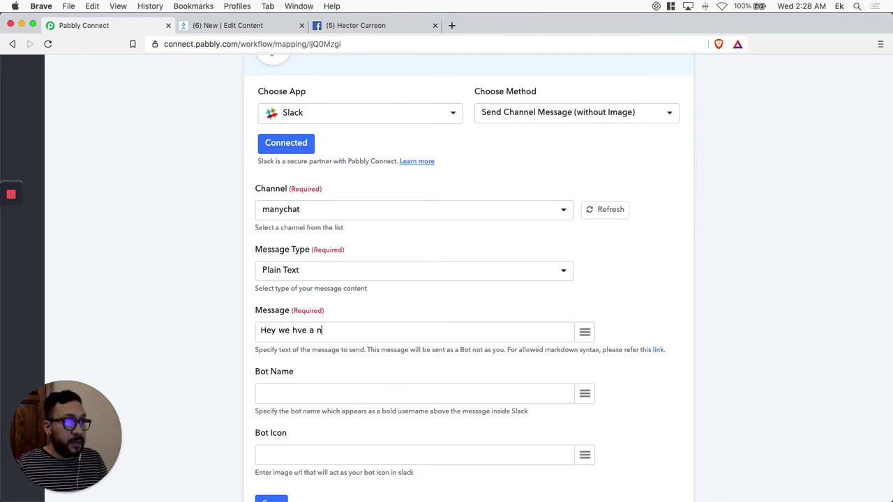
{"action": "type", "text": "ey we have "}
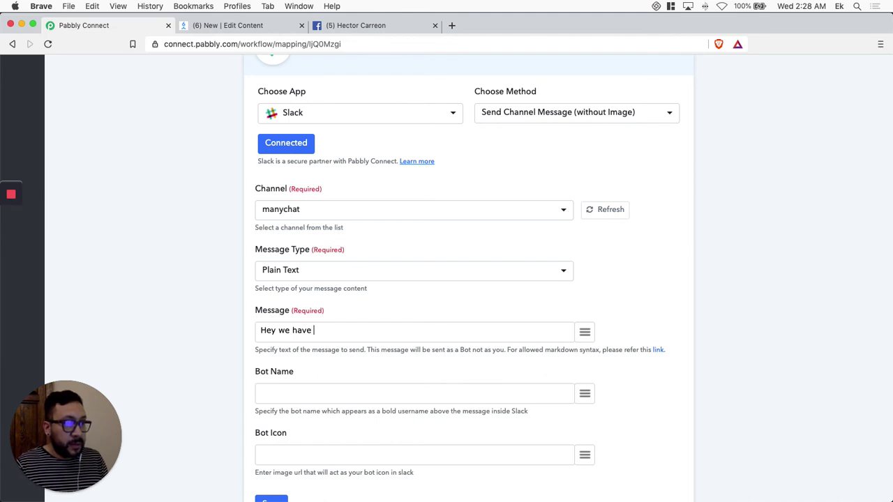
{"action": "type", "text": "a new potential"}
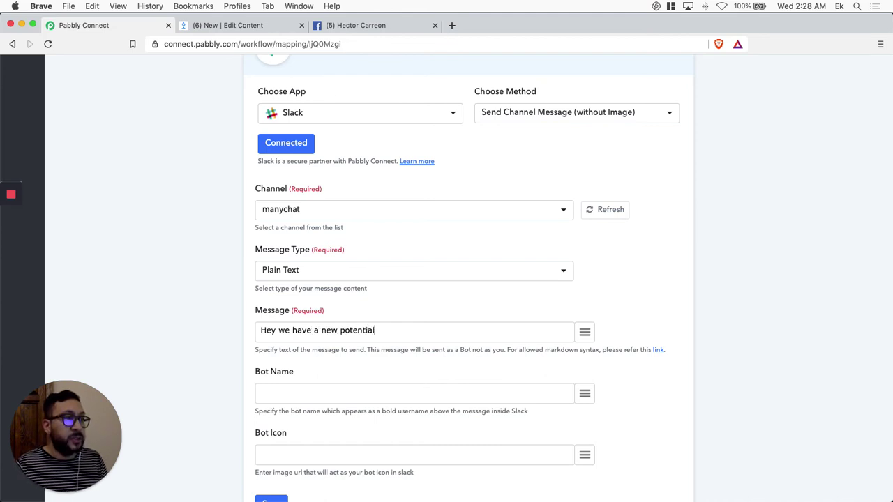
{"action": "type", "text": " customer"}
{"action": "type", "text": ". "}
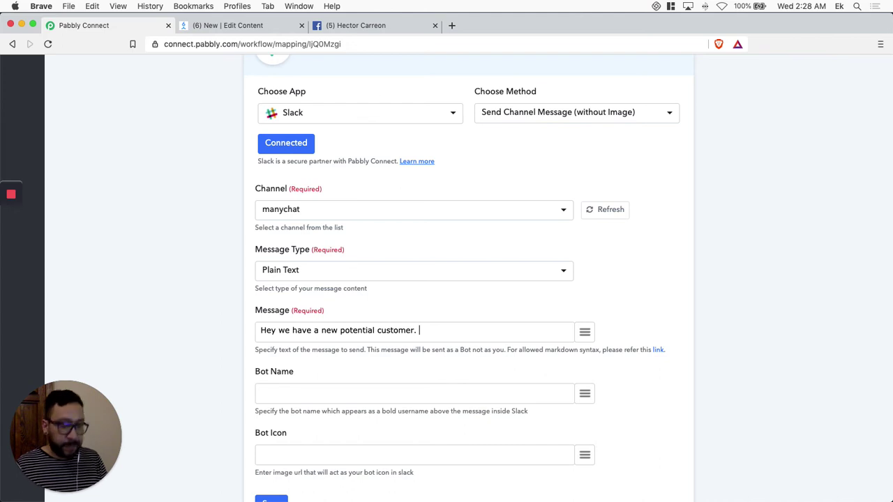
{"action": "type", "text": "This is "}
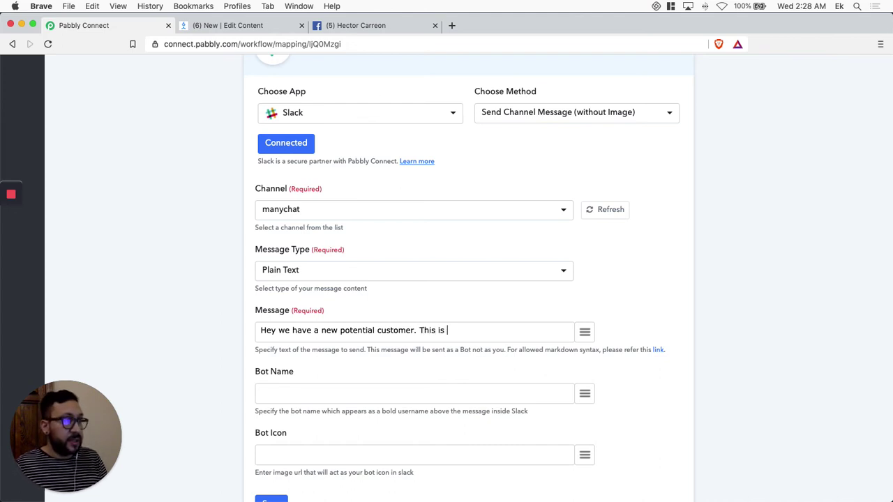
{"action": "type", "text": "the email:"}
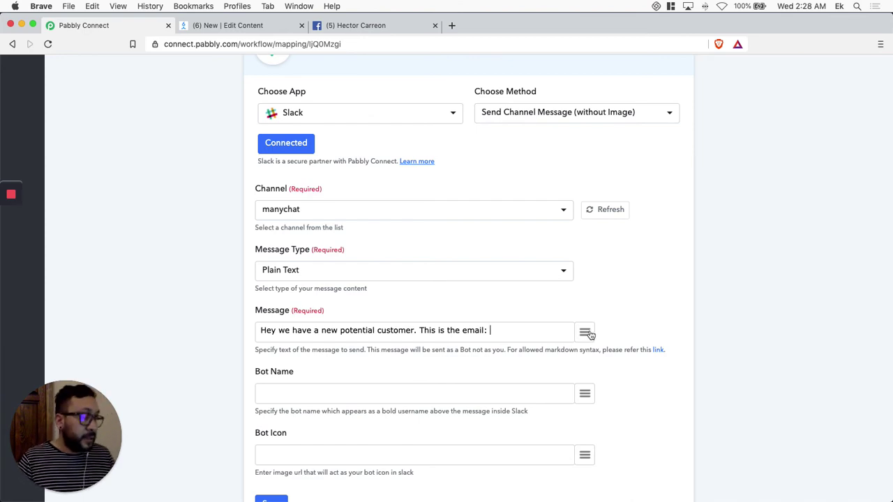
- Insert the captured ManyChat email field from the trigger's response at the end of the message text
{"action": "left_click", "coordinate": [586, 331]}
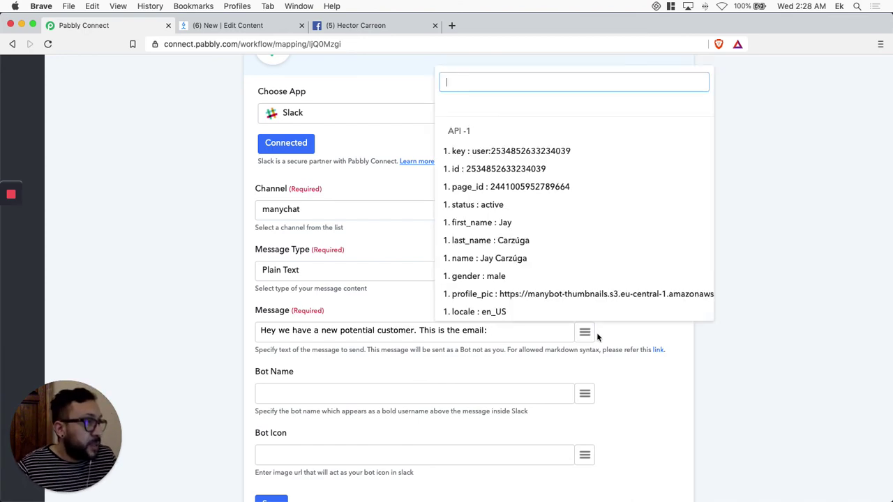
{"action": "scroll", "coordinate": [556, 174], "scroll_direction": "down", "scroll_amount": 10}
{"action": "scroll", "coordinate": [556, 174], "scroll_direction": "up", "scroll_amount": 10}
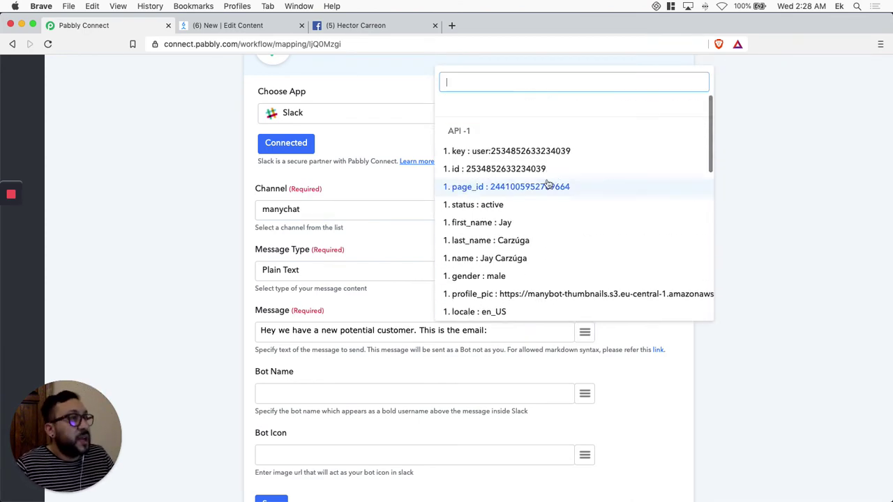
{"action": "scroll", "coordinate": [551, 189], "scroll_direction": "down", "scroll_amount": 4}
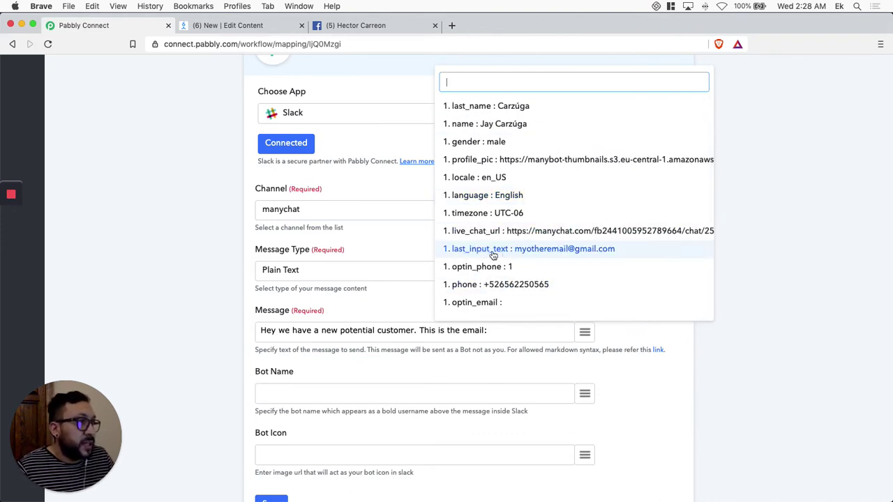
{"action": "scroll", "coordinate": [578, 259], "scroll_direction": "down", "scroll_amount": 2}
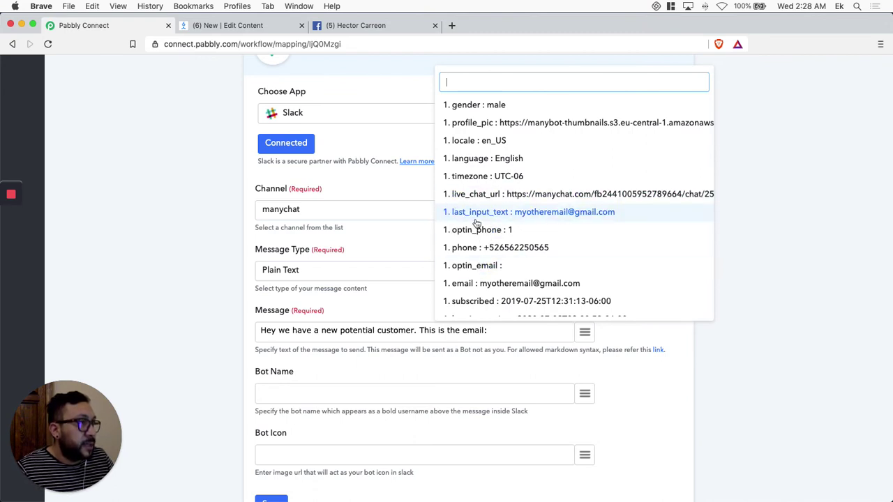
{"action": "left_click", "coordinate": [486, 285]}
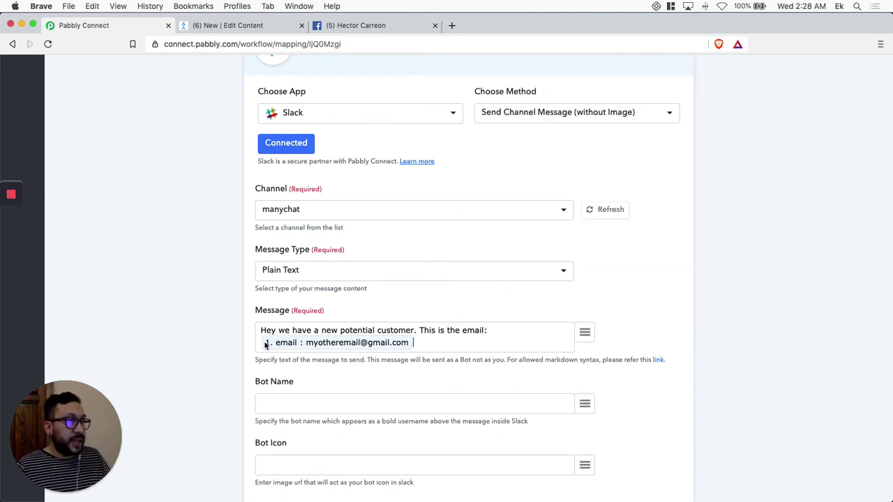
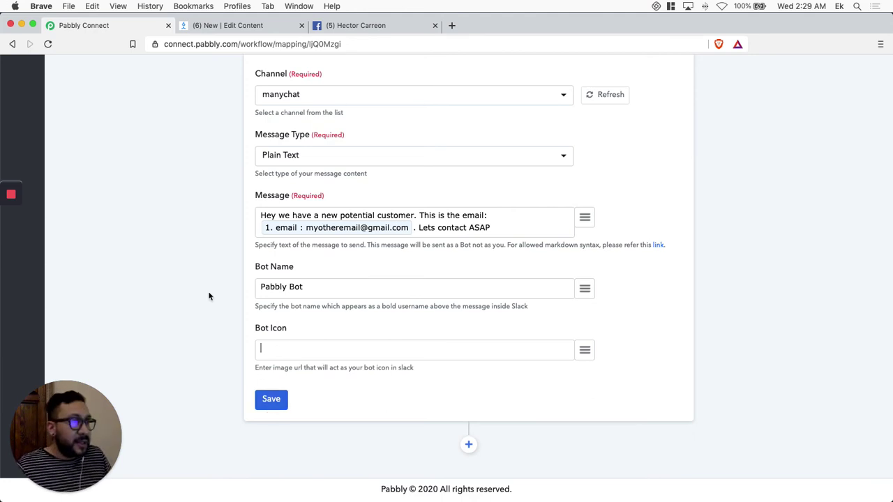
- Save the Slack action, send a test request, and look over the API response
{"action": "left_click", "coordinate": [274, 405]}
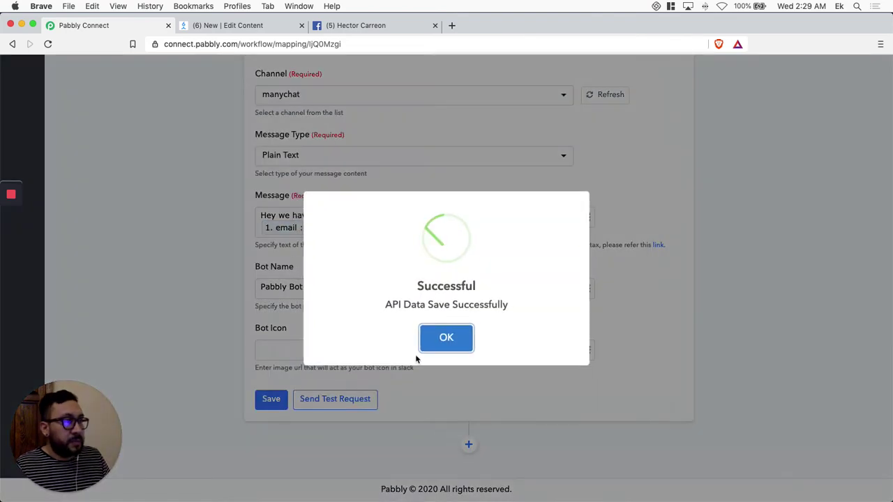
{"action": "left_click", "coordinate": [449, 338]}
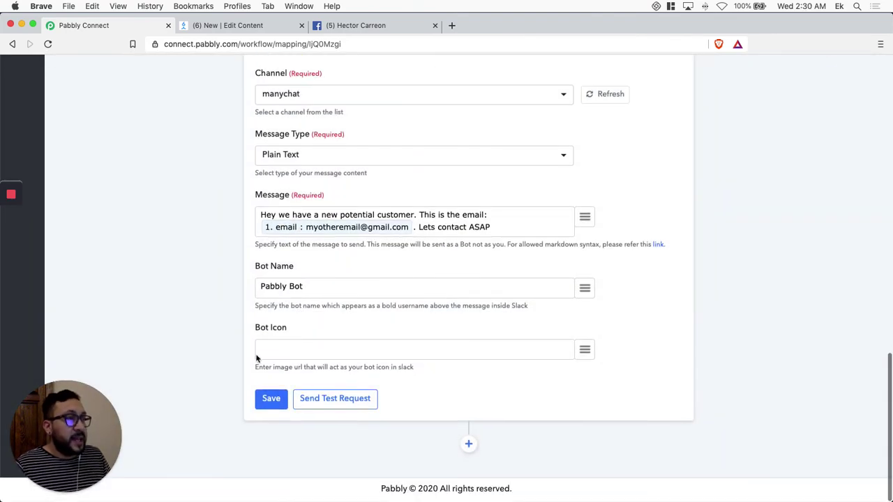
{"action": "left_click", "coordinate": [342, 405]}
{"action": "left_click", "coordinate": [461, 338]}
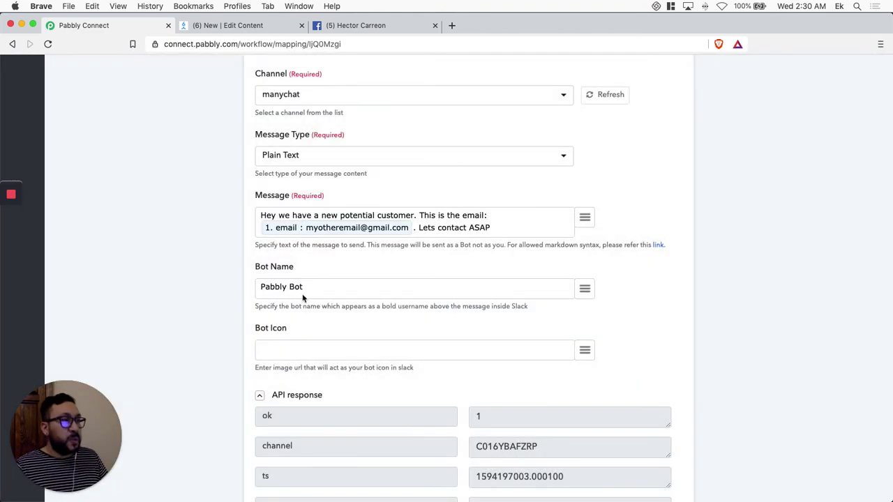
{"action": "scroll", "coordinate": [219, 275], "scroll_direction": "down", "scroll_amount": 4}
{"action": "scroll", "coordinate": [216, 277], "scroll_direction": "up", "scroll_amount": 6}
{"action": "scroll", "coordinate": [216, 277], "scroll_direction": "down", "scroll_amount": 3}
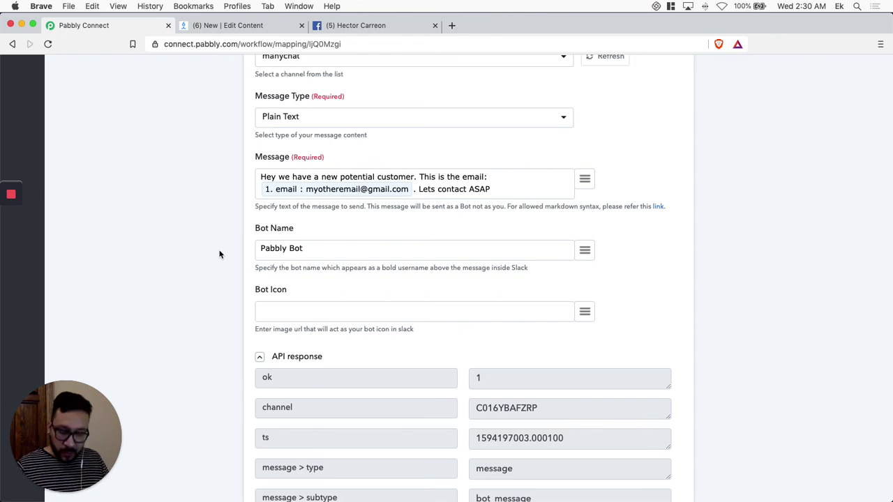
- Switch to Slack and check the test message and its email address in the manychat channel
{"action": "key", "text": "super+Tab"}
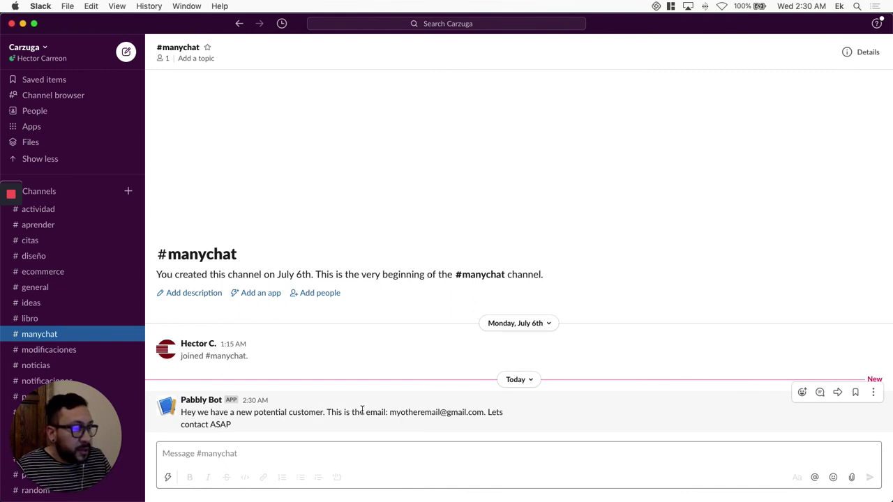
{"action": "left_click_drag", "start_coordinate": [483, 414], "coordinate": [399, 413]}
{"action": "left_click", "coordinate": [483, 413]}
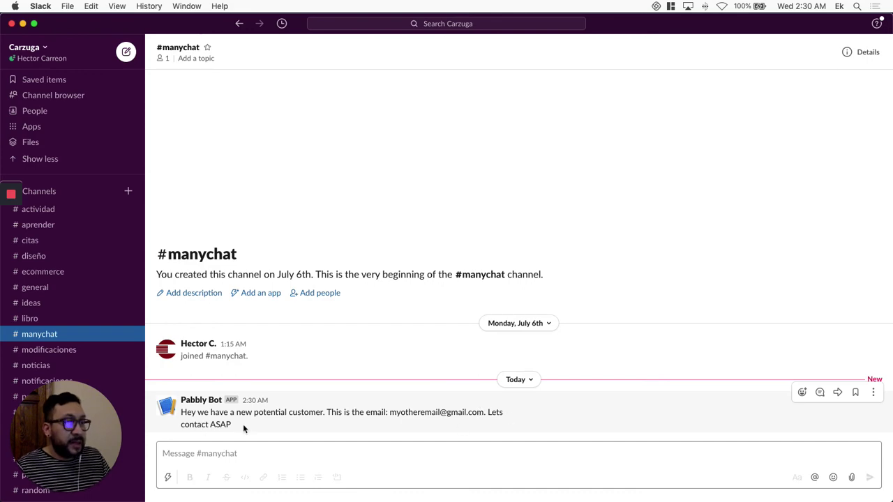
- Delete the Pabbly Bot test message from the manychat channel and return to Pabbly Connect
{"action": "left_click", "coordinate": [873, 392]}
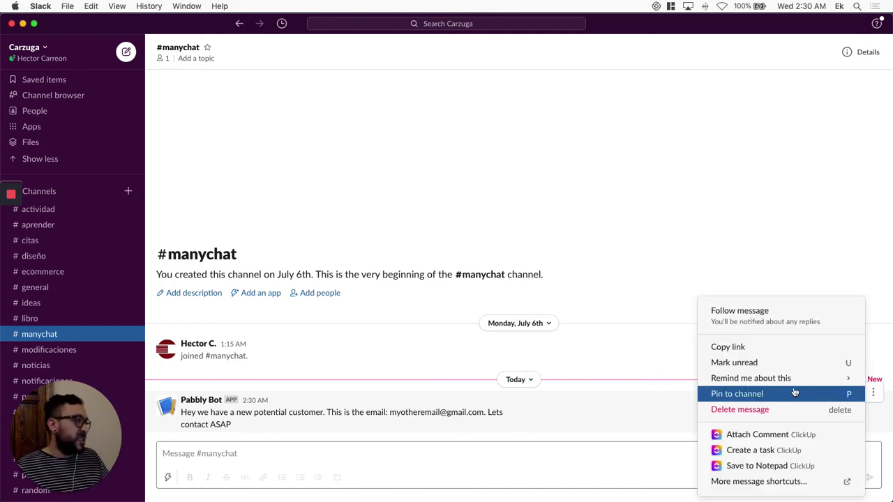
{"action": "left_click", "coordinate": [751, 410]}
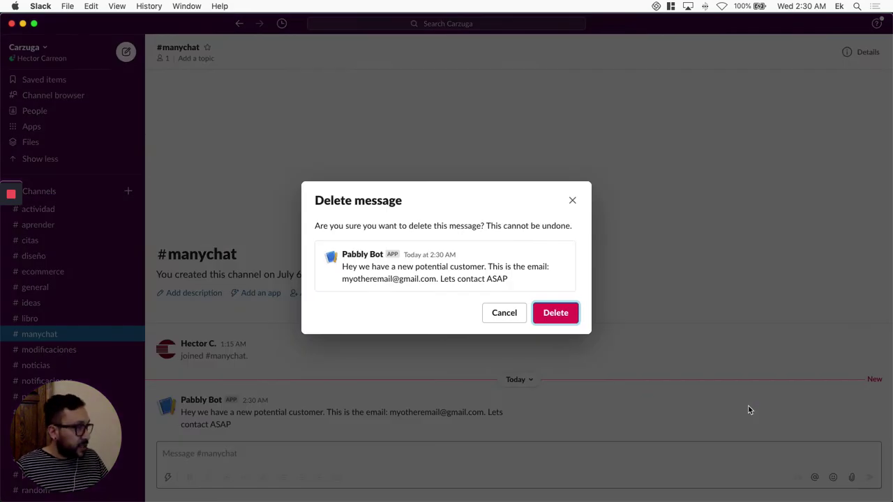
{"action": "left_click", "coordinate": [562, 314]}
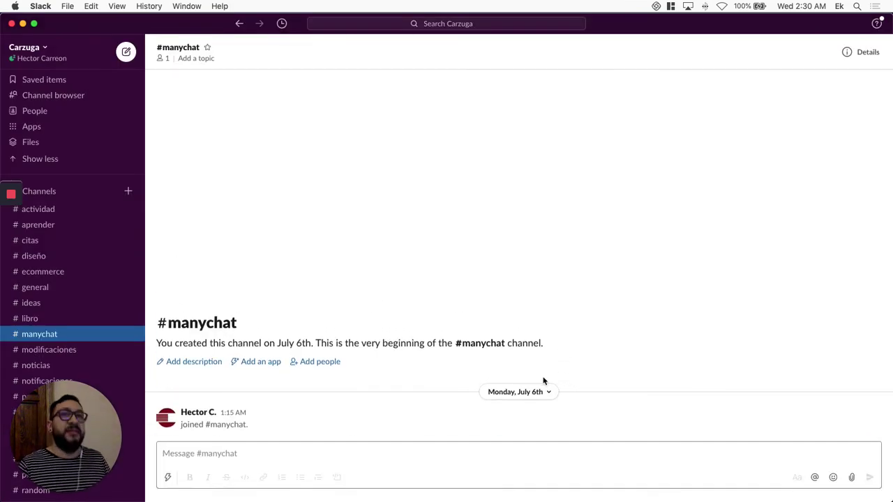
{"action": "key", "text": "ctrl+Up"}
{"action": "left_click", "coordinate": [325, 157]}
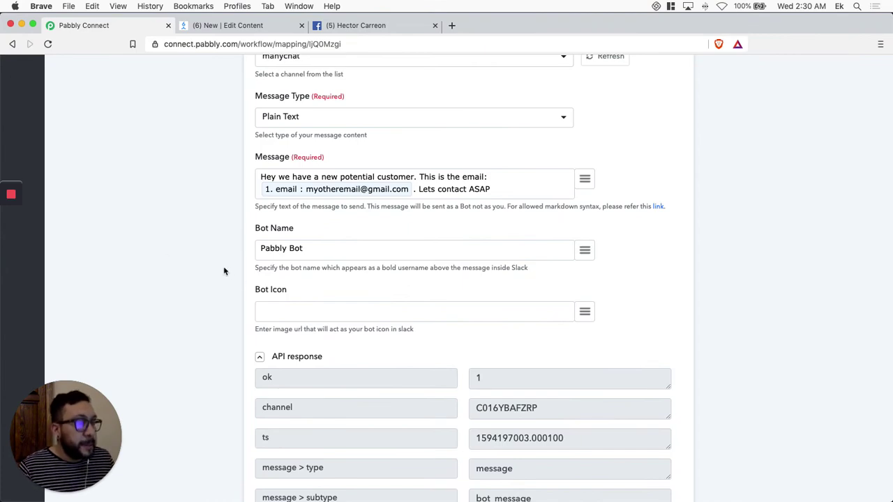
- Save the Slack action's configuration again and dismiss the confirmation
{"action": "scroll", "coordinate": [224, 271], "scroll_direction": "up", "scroll_amount": 1}
{"action": "scroll", "coordinate": [224, 271], "scroll_direction": "down", "scroll_amount": 5}
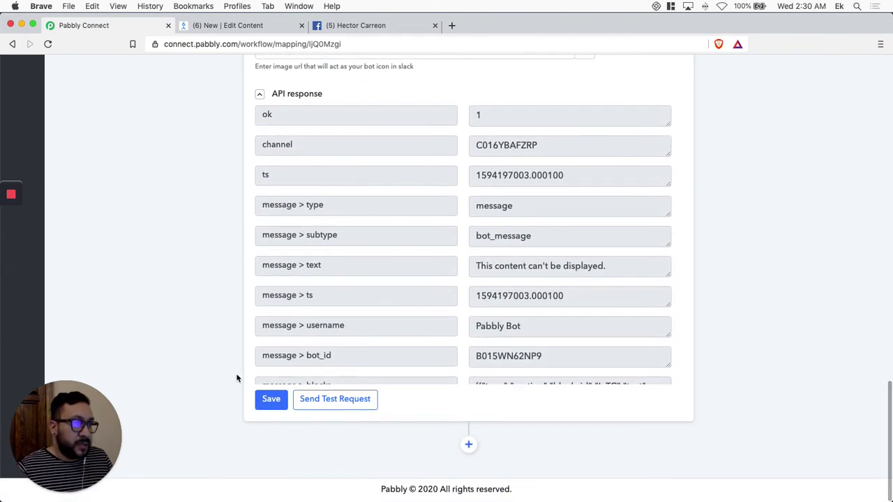
{"action": "left_click", "coordinate": [271, 399]}
{"action": "left_click", "coordinate": [457, 342]}
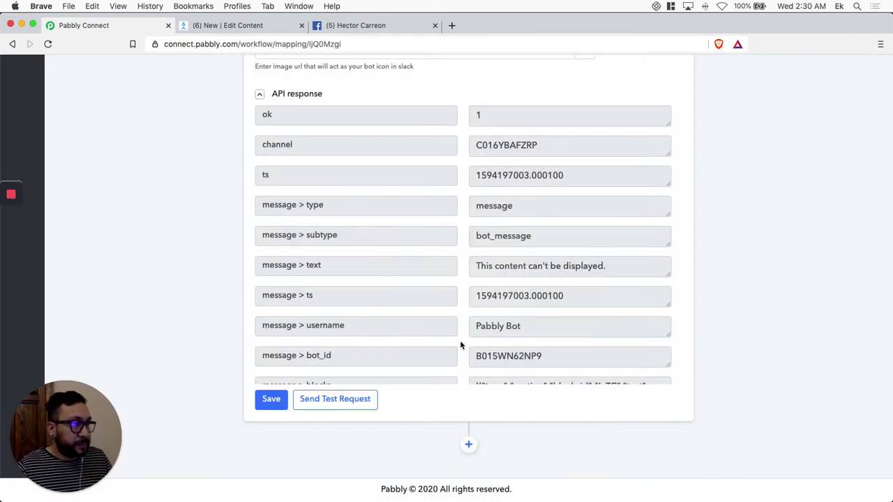
- Collapse the ManyChat trigger and the Slack action, and switch to ManyChat's request editor
{"action": "scroll", "coordinate": [206, 245], "scroll_direction": "up", "scroll_amount": 15}
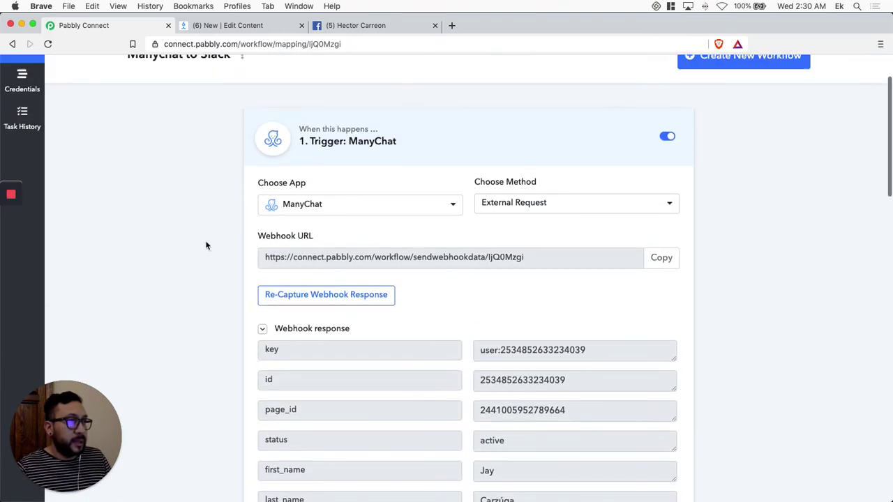
{"action": "scroll", "coordinate": [216, 242], "scroll_direction": "up", "scroll_amount": 2}
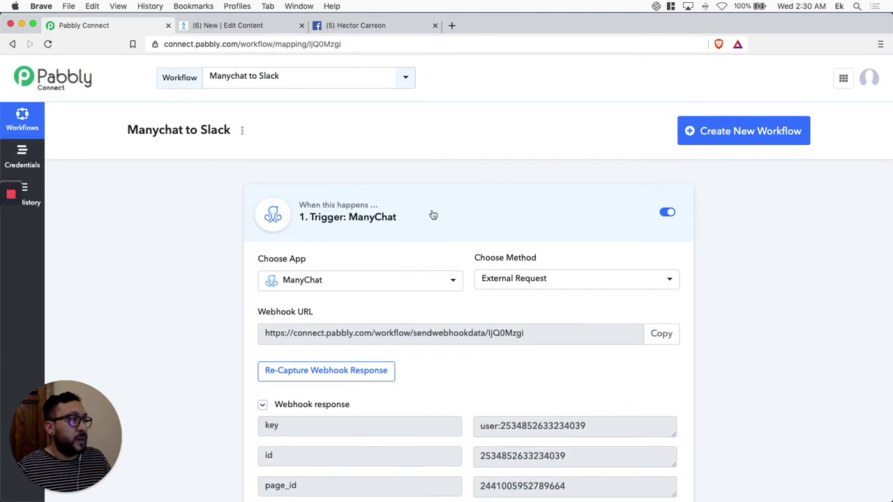
{"action": "left_click", "coordinate": [433, 214]}
{"action": "left_click", "coordinate": [446, 327]}
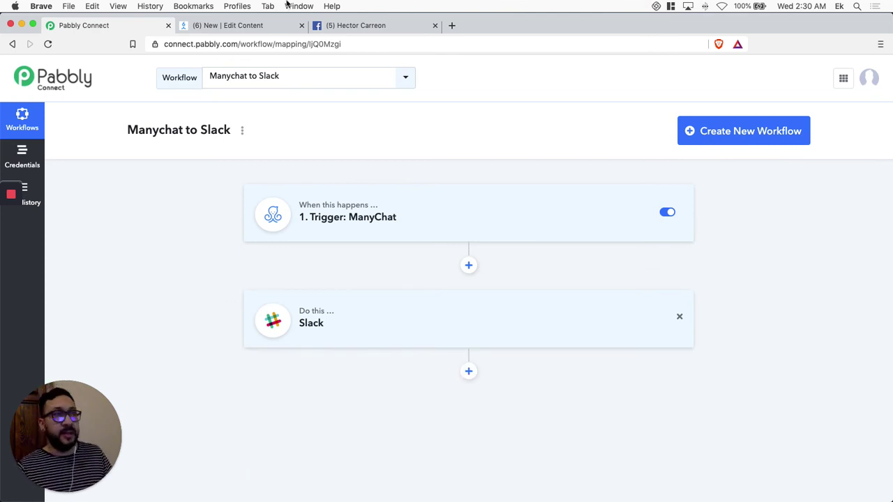
{"action": "left_click", "coordinate": [242, 26]}
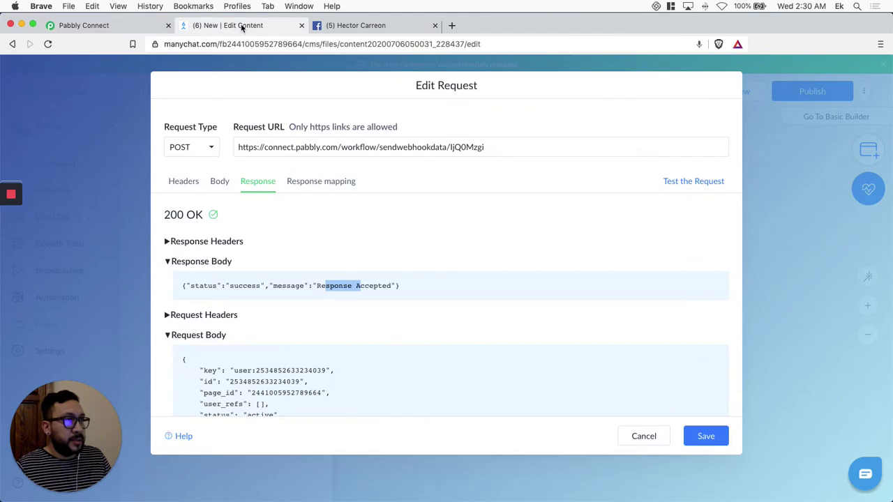
- Save the POST request to the Pabbly webhook and publish the flow
{"action": "left_click", "coordinate": [701, 438]}
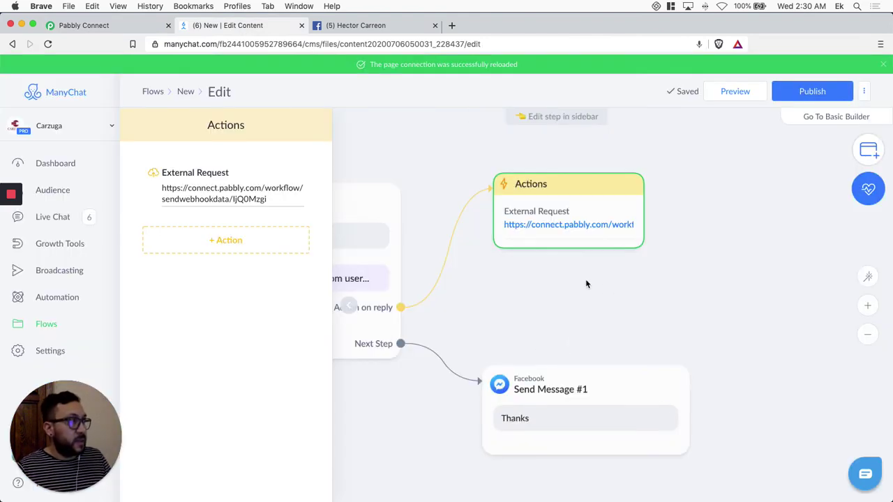
{"action": "left_click", "coordinate": [823, 92]}
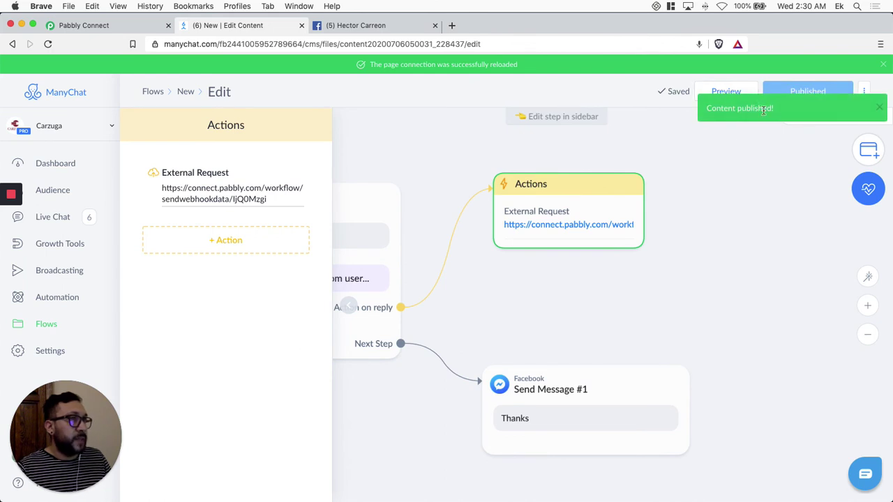
- Send a preview of the flow and answer its email question in the Facebook chat with the suggested email address
{"action": "left_click", "coordinate": [729, 90]}
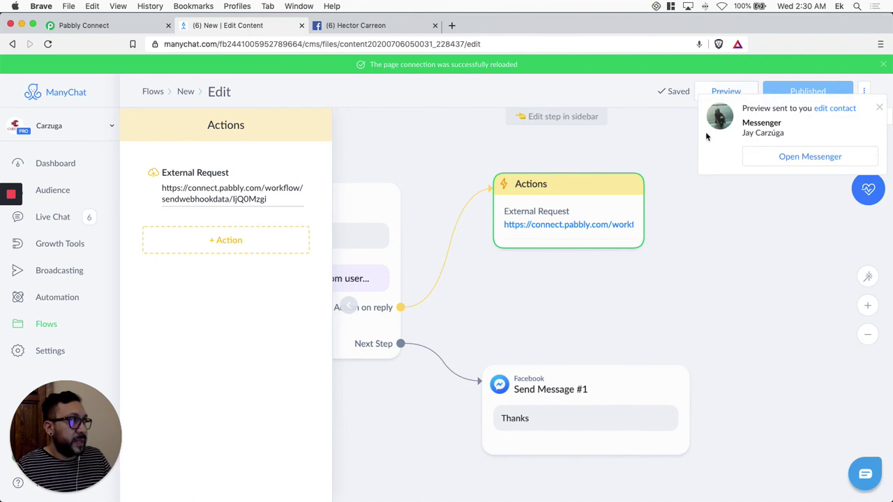
{"action": "left_click", "coordinate": [362, 26]}
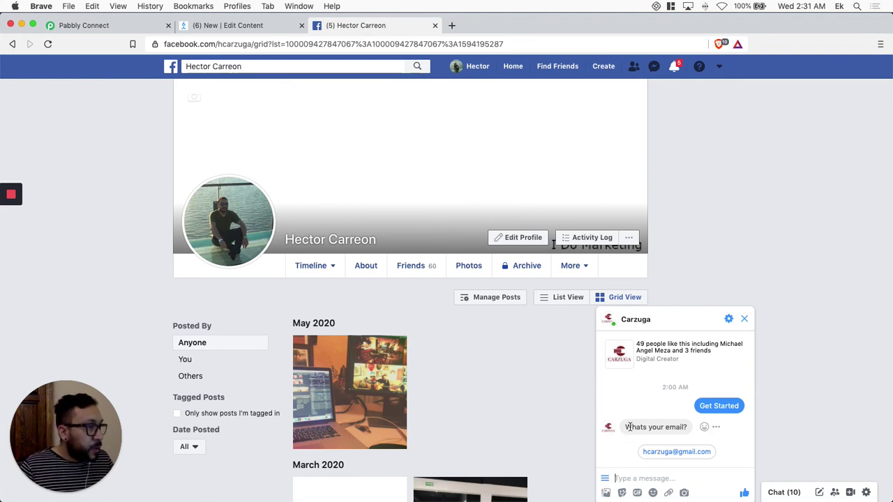
{"action": "left_click_drag", "start_coordinate": [629, 427], "coordinate": [680, 428]}
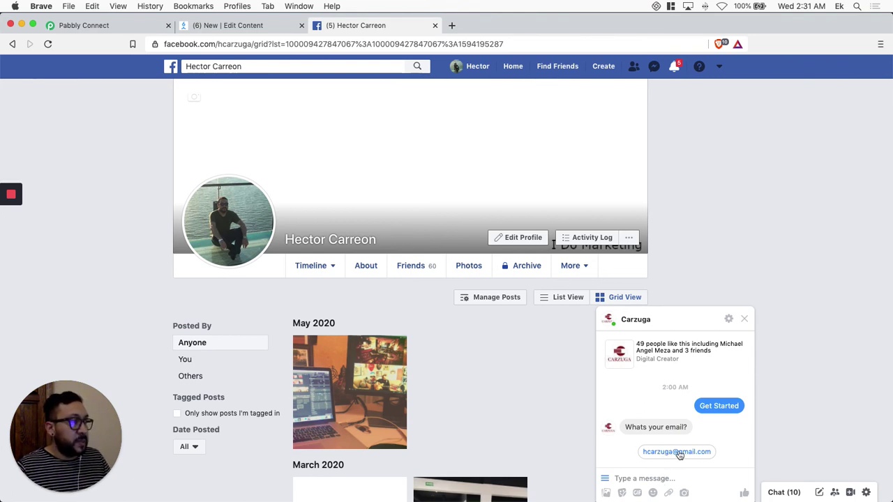
{"action": "left_click", "coordinate": [685, 453]}
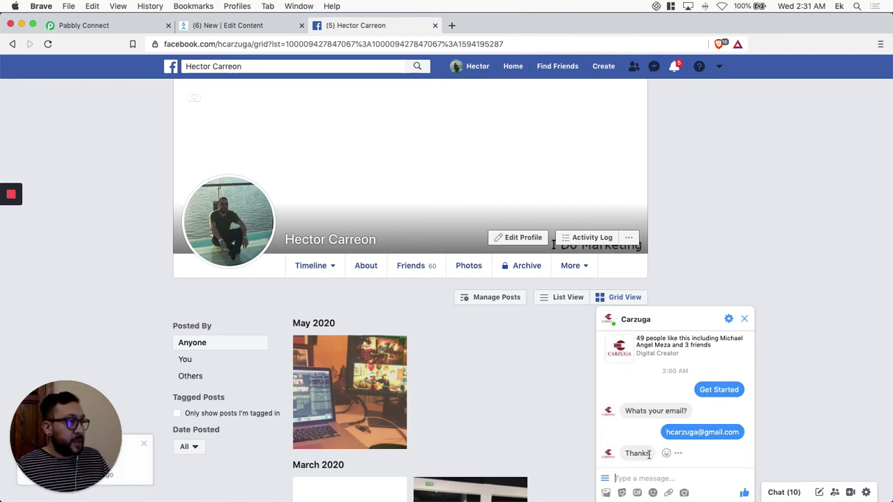
{"action": "left_click_drag", "start_coordinate": [653, 455], "coordinate": [626, 454]}
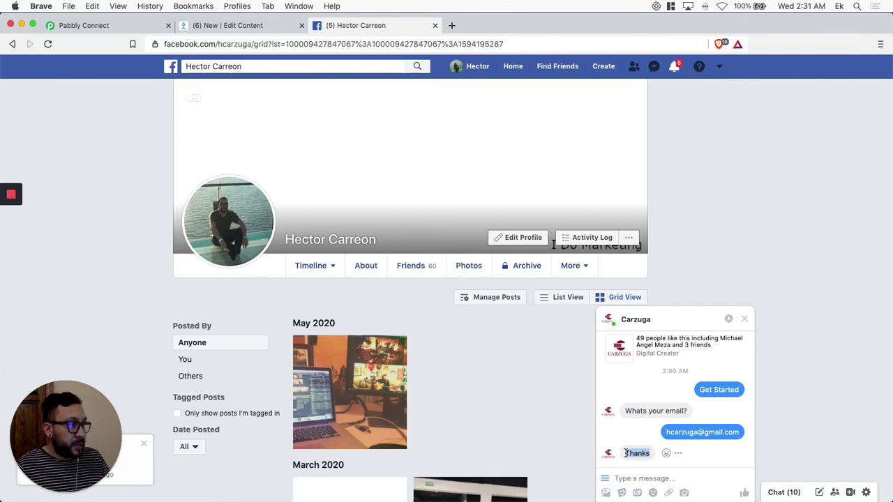
- Review the flow in ManyChat, and check the Pabbly Bot message and its email address in Slack's manychat channel
{"action": "left_click", "coordinate": [225, 25]}
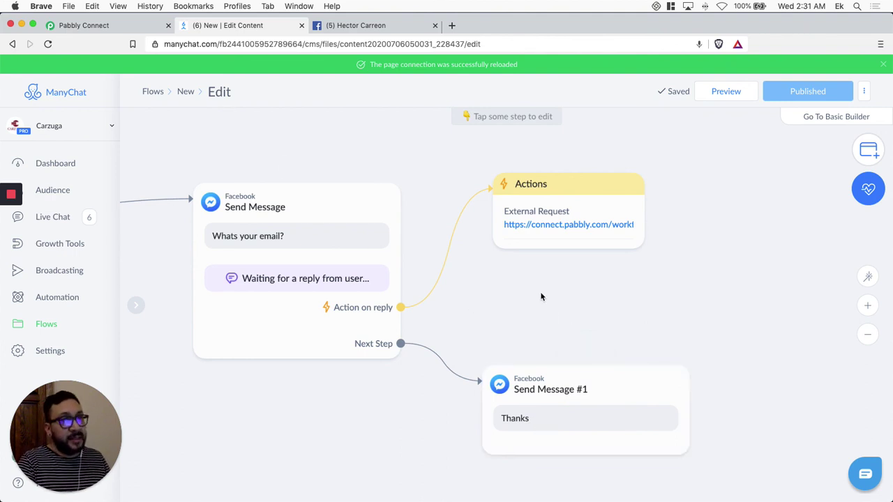
{"action": "left_click", "coordinate": [365, 26]}
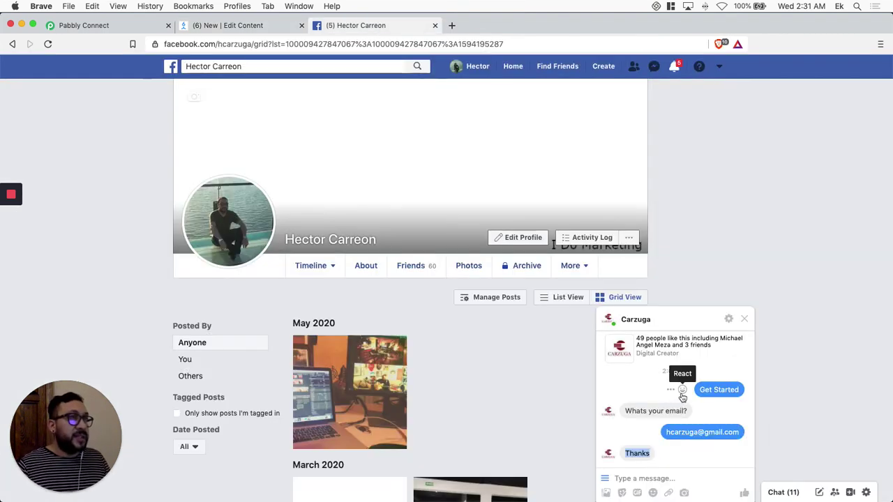
{"action": "key", "text": "super+Tab"}
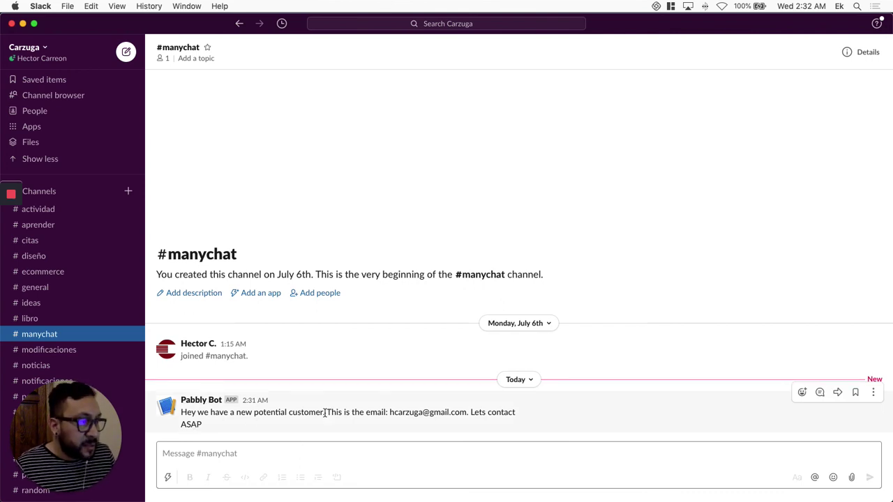
{"action": "mouse_move", "coordinate": [389, 412]}
{"action": "left_mouse_down"}
{"action": "mouse_move", "coordinate": [468, 412]}
{"action": "mouse_move", "coordinate": [392, 411]}
{"action": "left_mouse_up"}
{"action": "left_click", "coordinate": [465, 411]}
{"action": "left_click", "coordinate": [393, 412]}
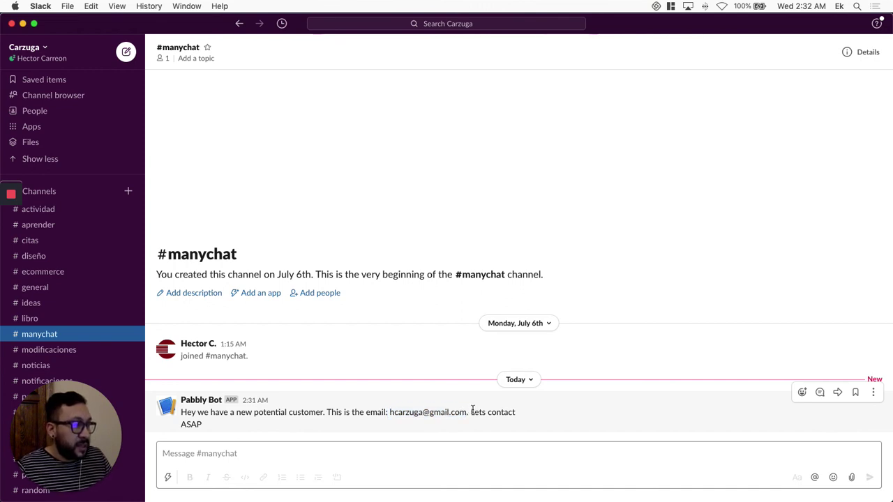
{"action": "left_click_drag", "start_coordinate": [469, 412], "coordinate": [517, 412]}
{"action": "left_click", "coordinate": [212, 428]}
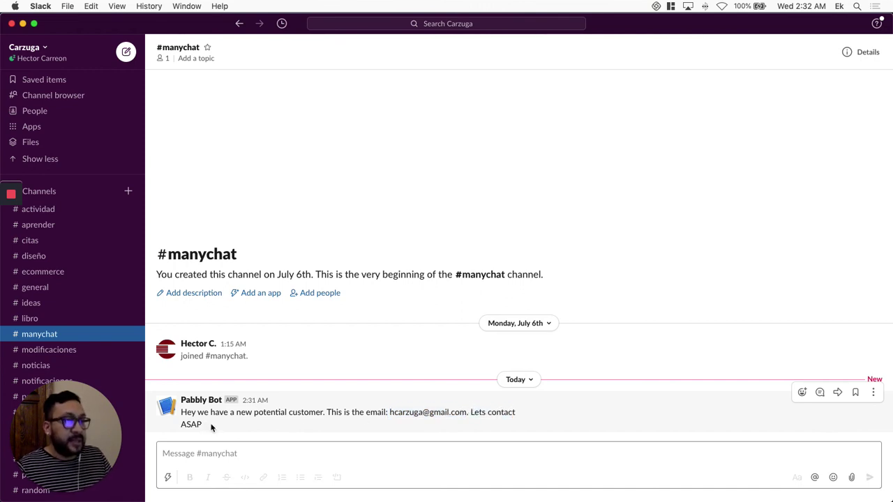
- Return to the browser and bring up the Manychat to Slack workflow in Pabbly Connect
{"action": "key", "text": "cmd+Tab"}
{"action": "key", "text": "super+Tab"}
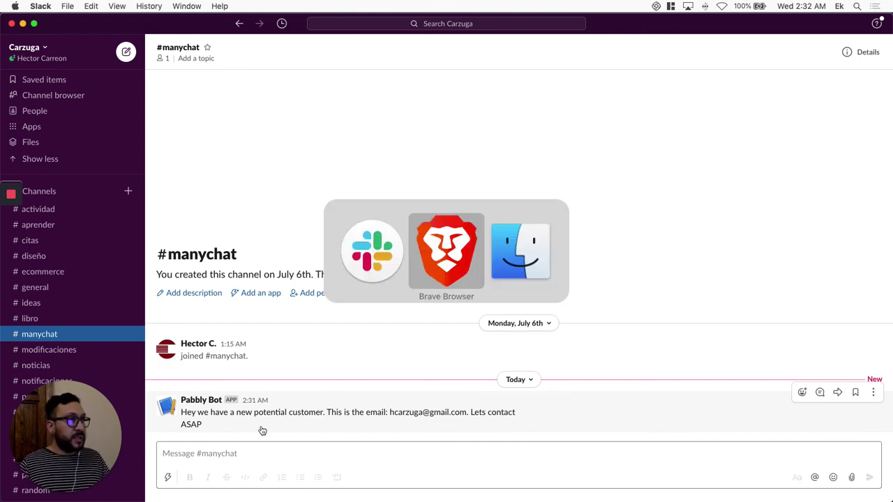
{"action": "key", "text": "super+Tab"}
{"action": "key", "text": "super+Tab"}
{"action": "key", "text": "super+Tab"}
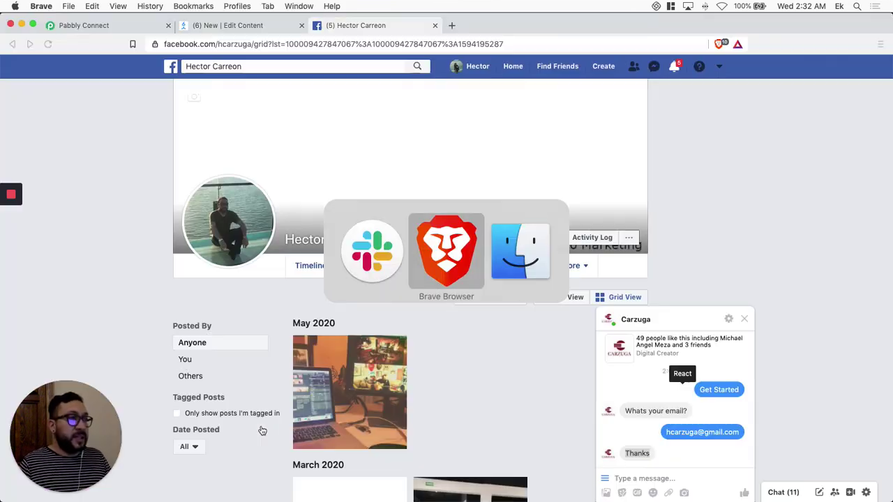
{"action": "left_click", "coordinate": [92, 25]}
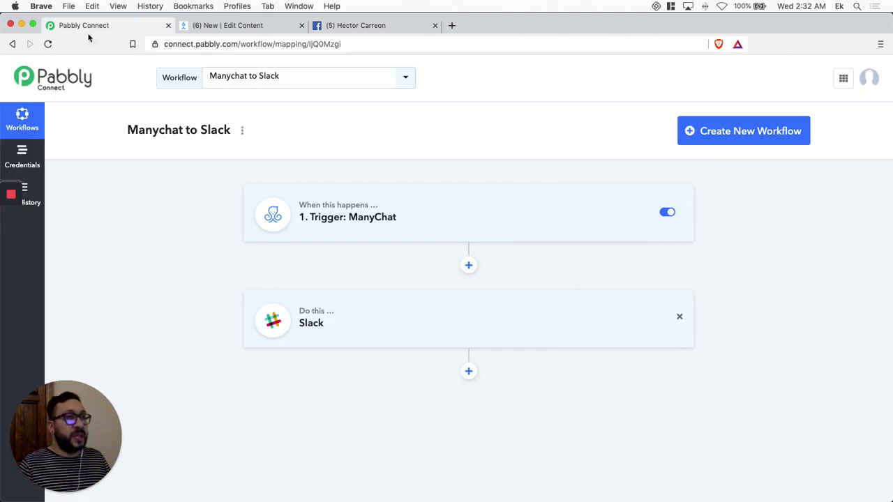